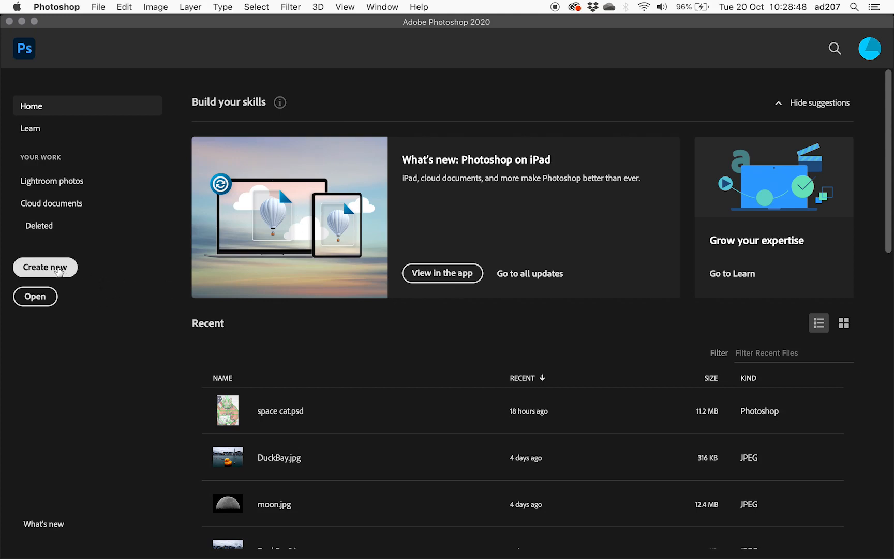
# Start a new document and choose the A4 print preset, 210 x 297 mm at 300 ppi.
pyautogui.click(59, 270)
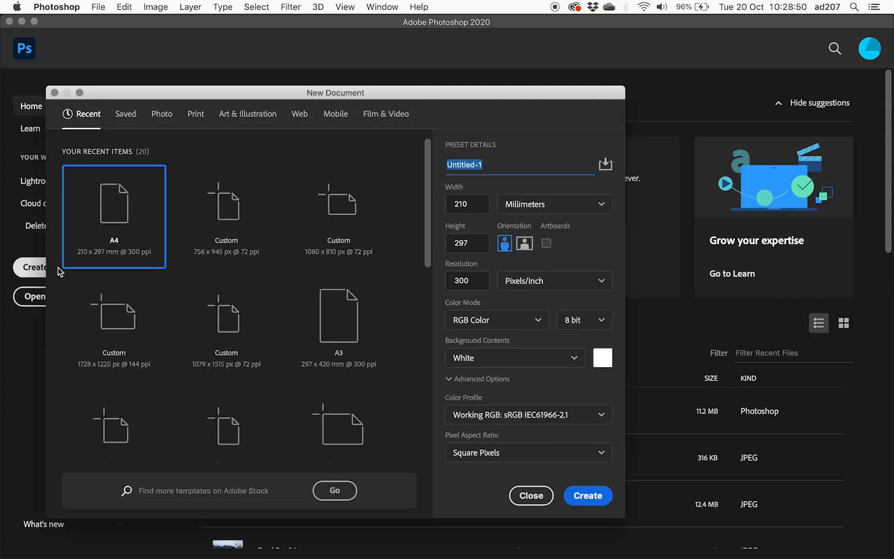
pyautogui.moveTo(282, 93); pyautogui.dragTo(408, 61)
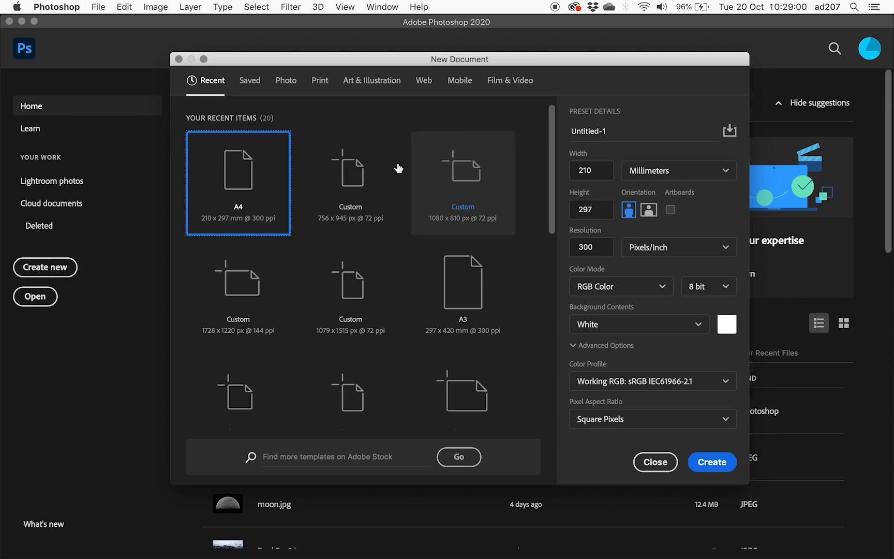
pyautogui.click(420, 82)
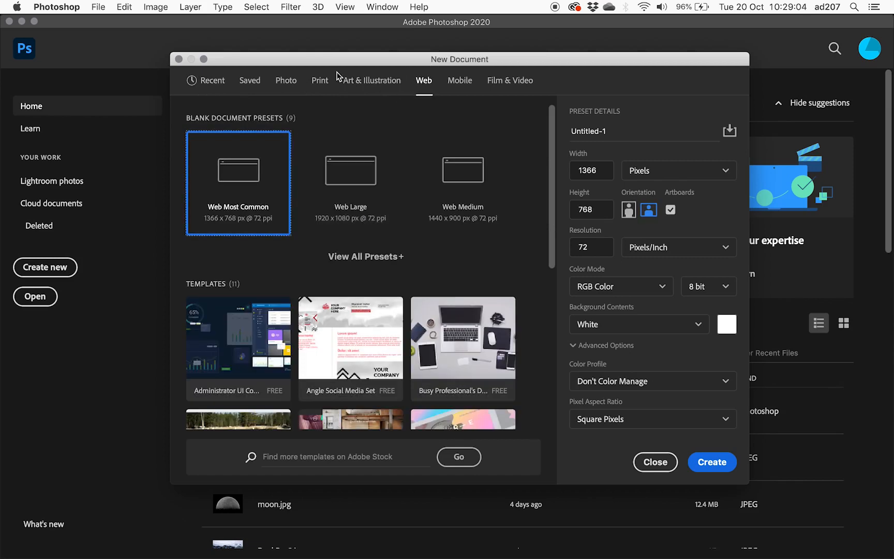
pyautogui.click(370, 83)
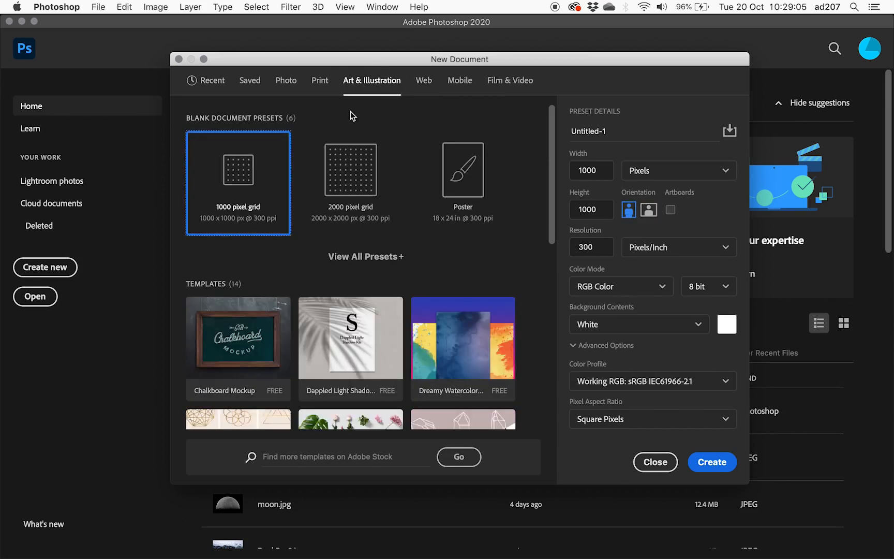
pyautogui.click(459, 84)
pyautogui.click(517, 83)
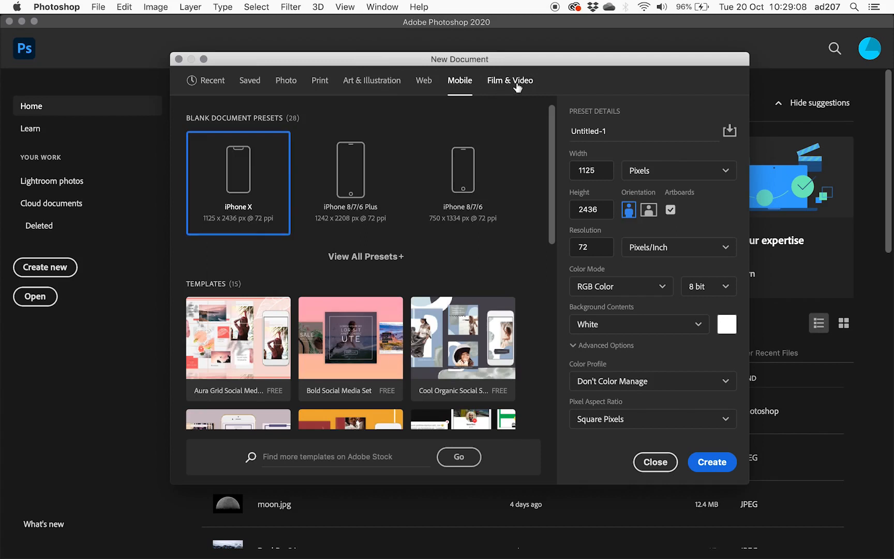
pyautogui.click(319, 82)
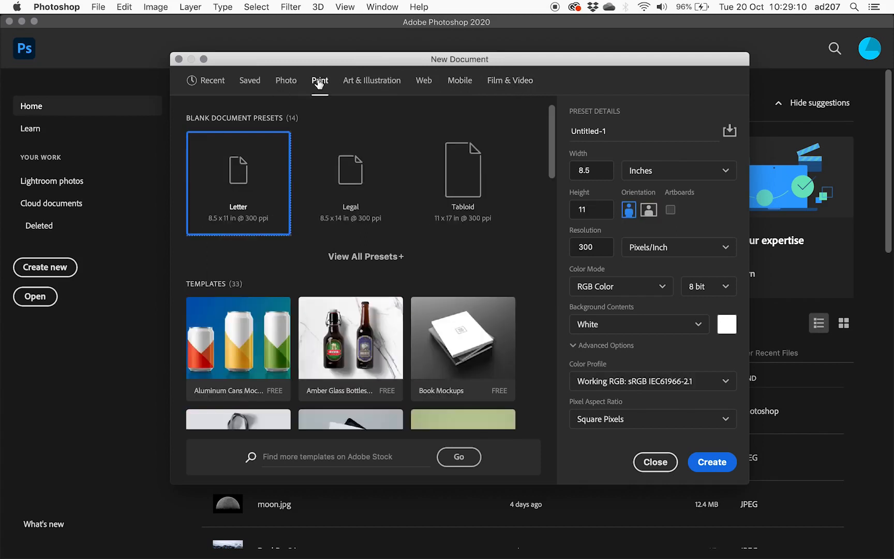
pyautogui.click(402, 258)
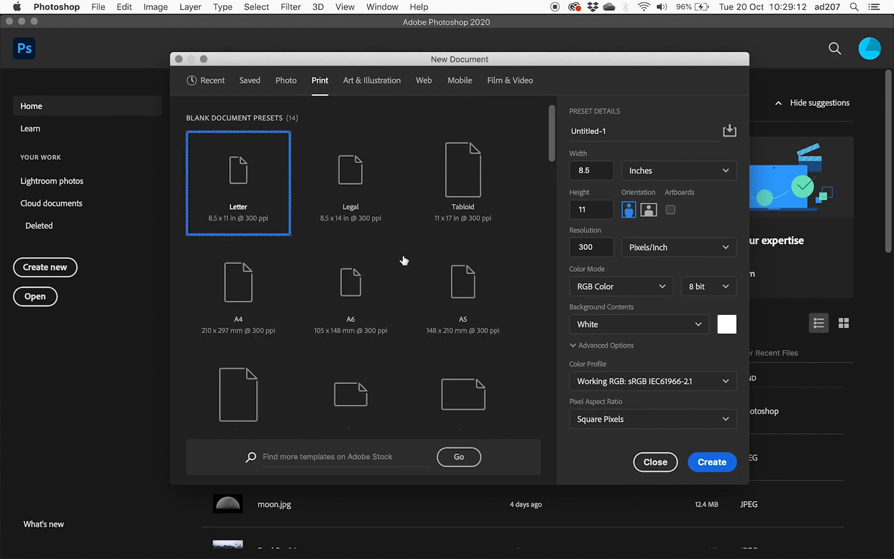
pyautogui.click(238, 306)
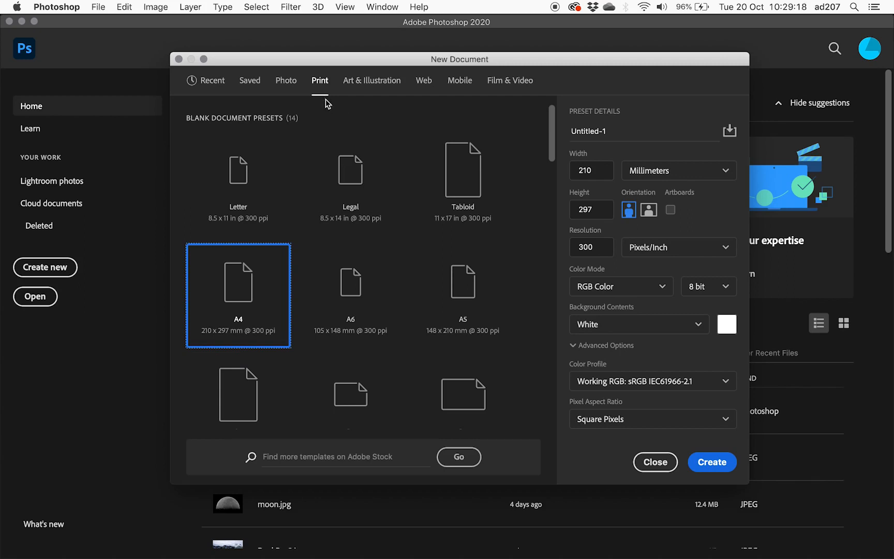
# Name the new document "name" and keep its width unit in Millimeters.
pyautogui.click(600, 132)
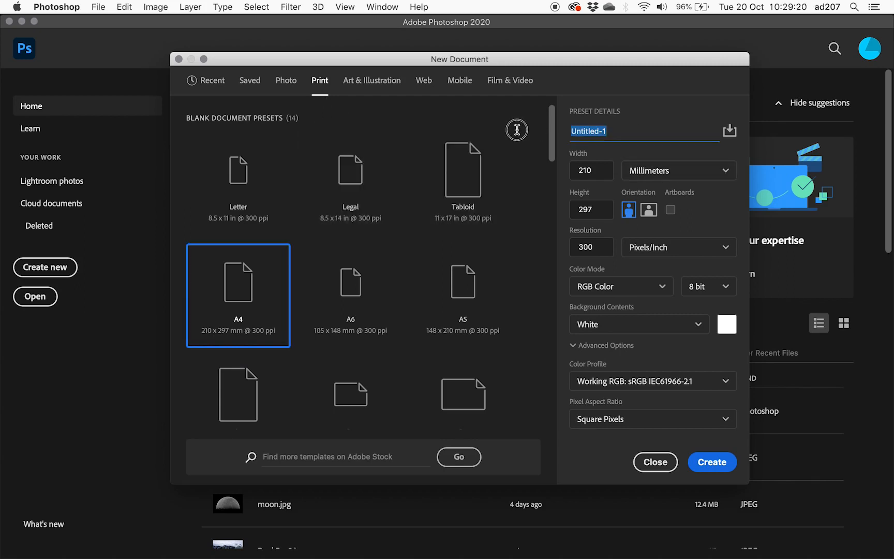
pyautogui.write('name')
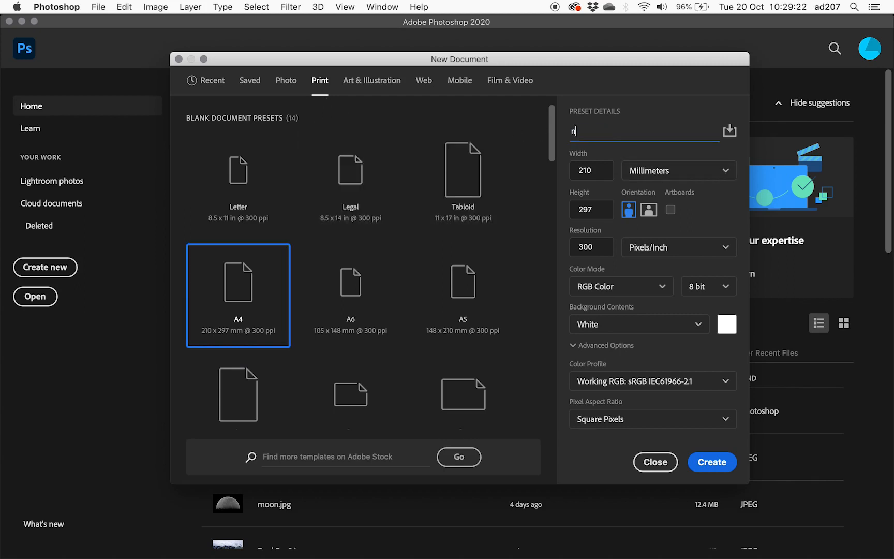
pyautogui.click(647, 172)
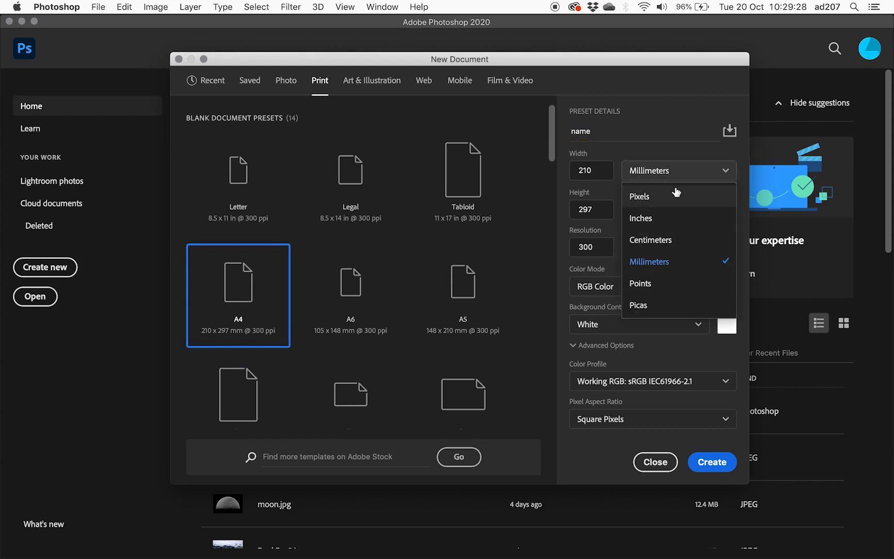
pyautogui.click(657, 135)
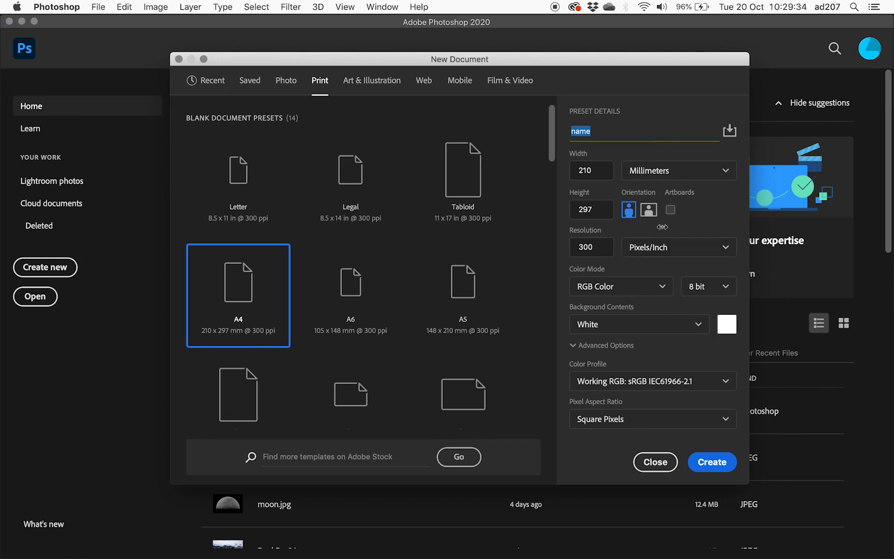
# Try landscape orientation, return to portrait, and keep the resolution unit at Pixels/Inch.
pyautogui.click(649, 214)
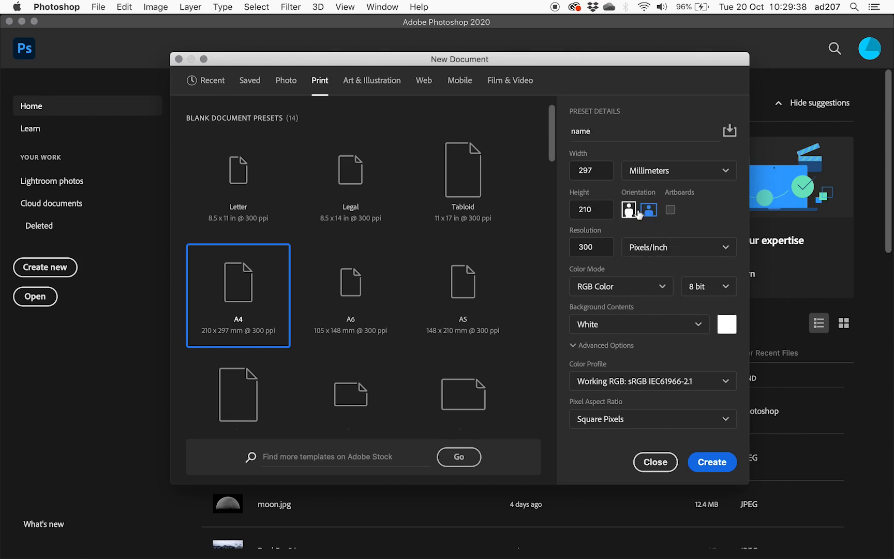
pyautogui.click(629, 212)
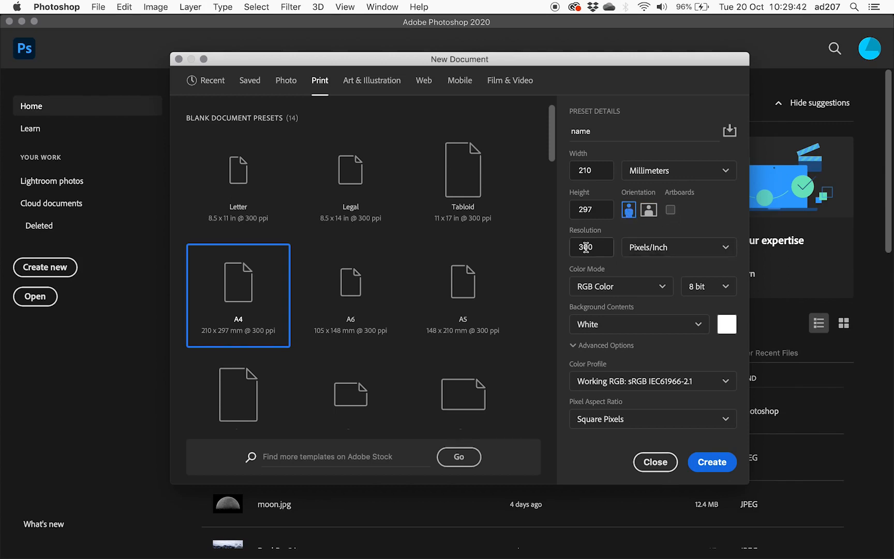
pyautogui.moveTo(603, 247); pyautogui.dragTo(561, 243)
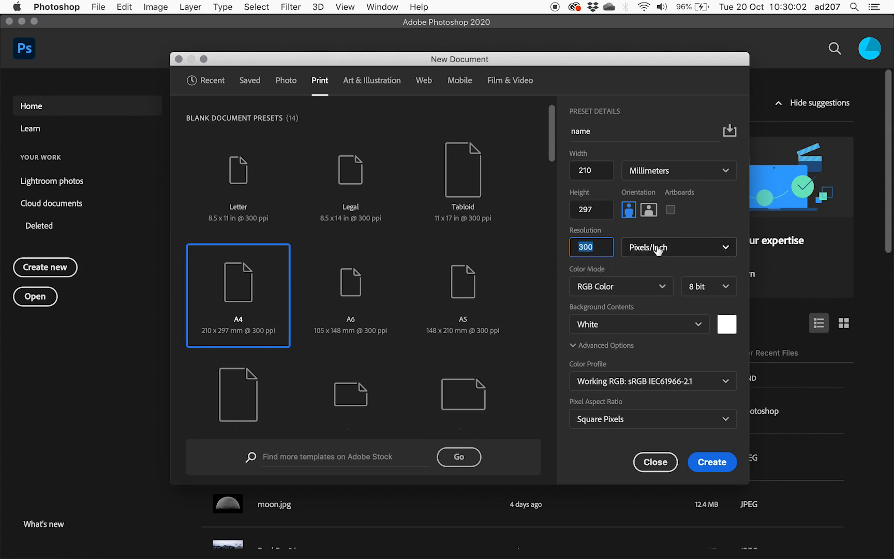
pyautogui.click(682, 249)
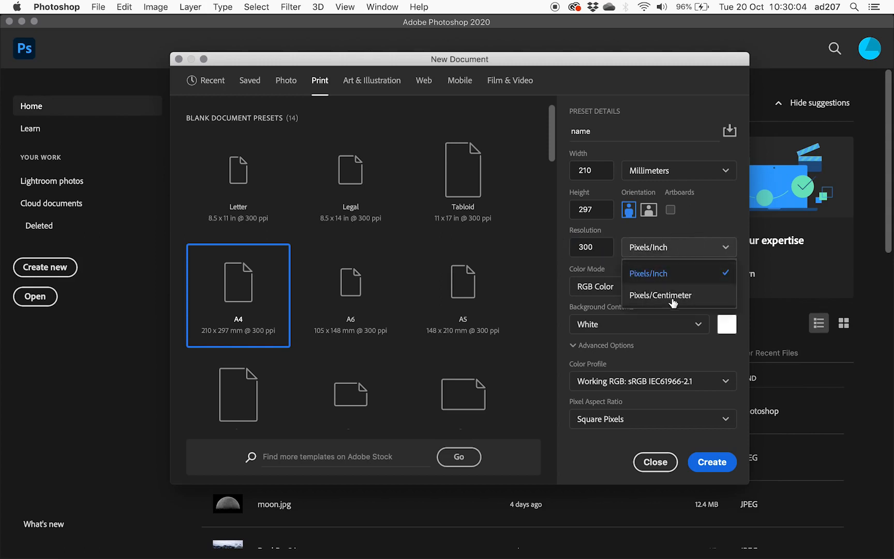
pyautogui.click(683, 274)
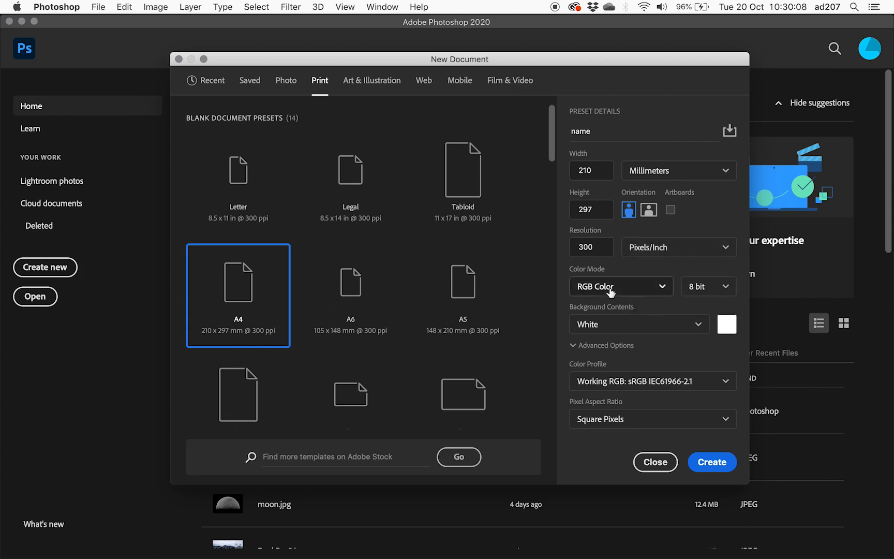
# Try CMYK Color as the new document's color mode.
pyautogui.click(658, 287)
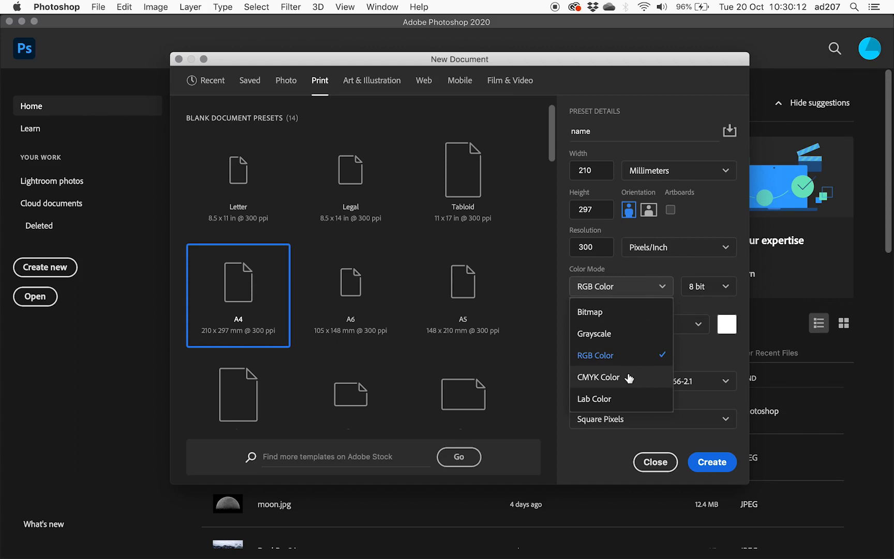
pyautogui.click(593, 378)
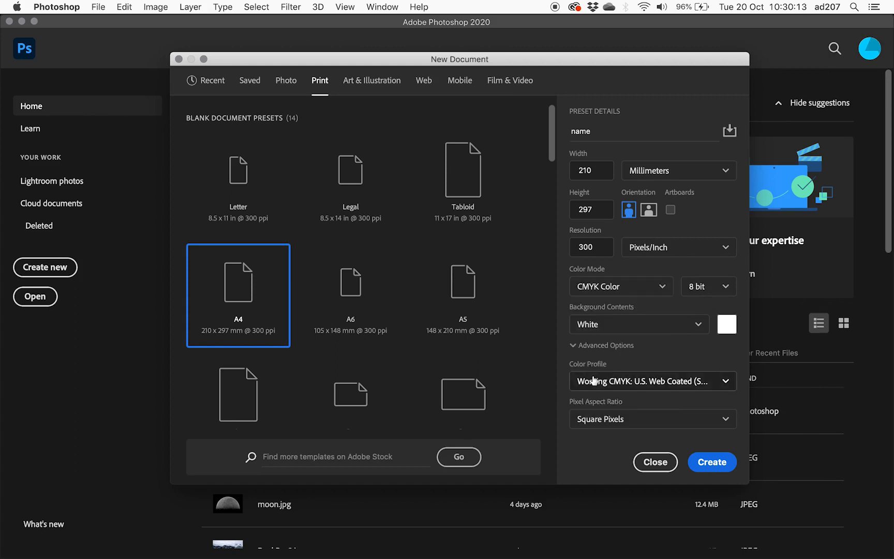
pyautogui.click(612, 286)
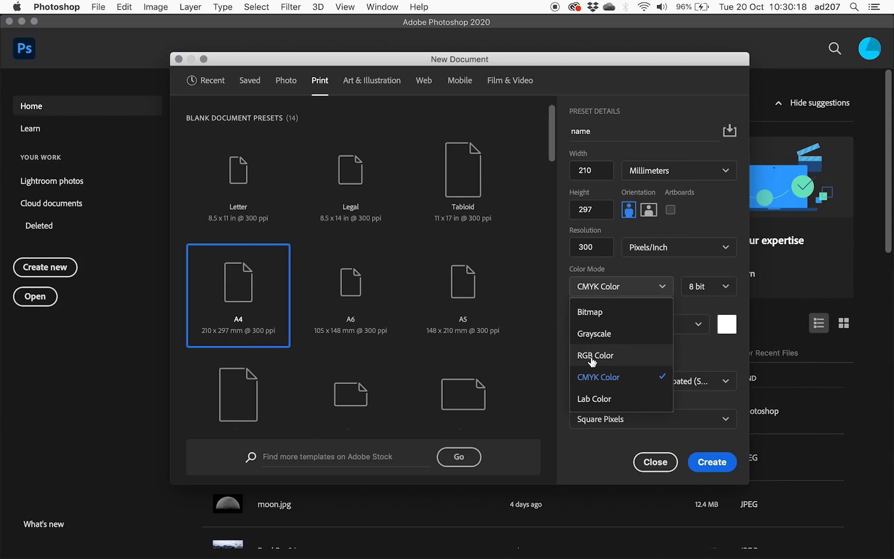
pyautogui.click(600, 377)
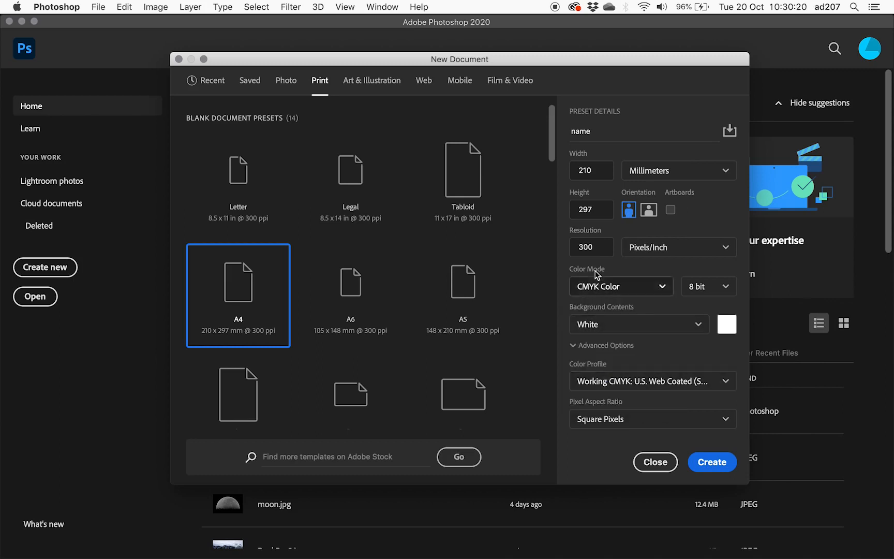
# Set the color mode to RGB Color and create the document.
pyautogui.click(651, 292)
pyautogui.click(602, 355)
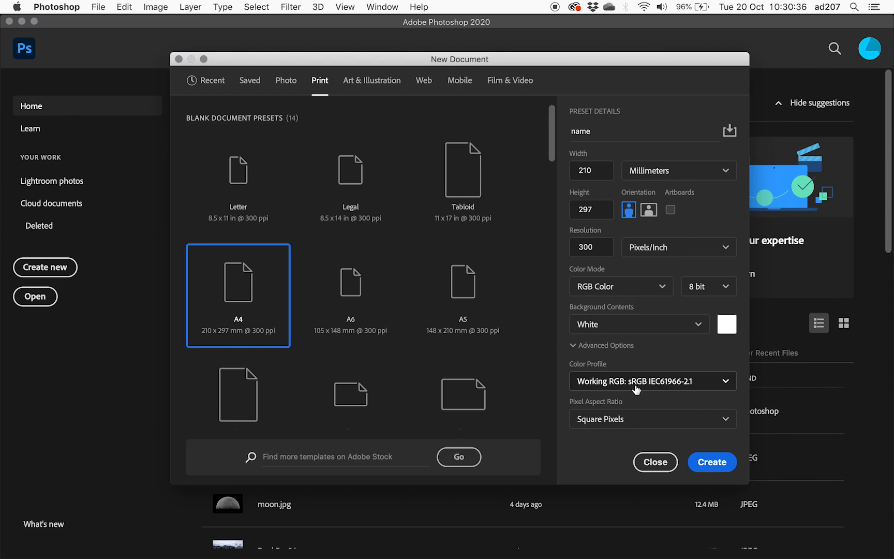
pyautogui.click(712, 462)
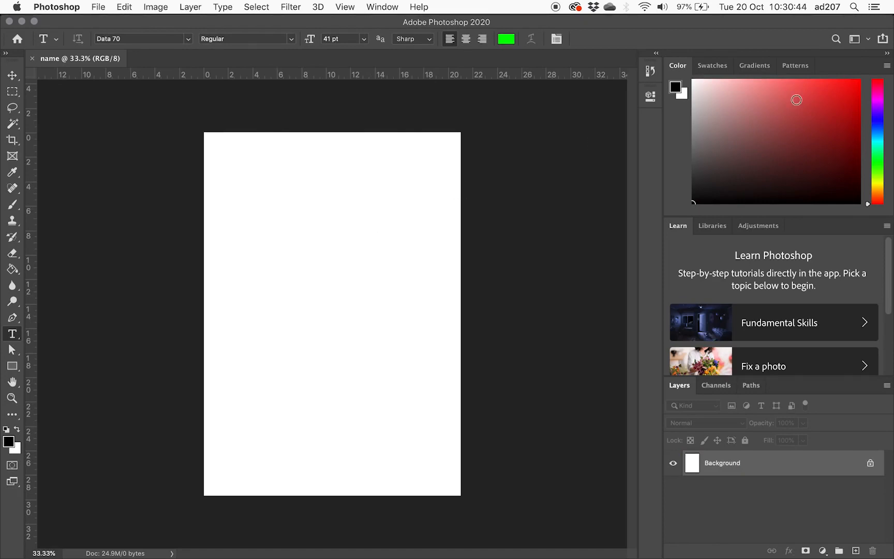
# Reset the Essentials workspace to its default layout.
pyautogui.click(385, 6)
pyautogui.moveTo(393, 37)
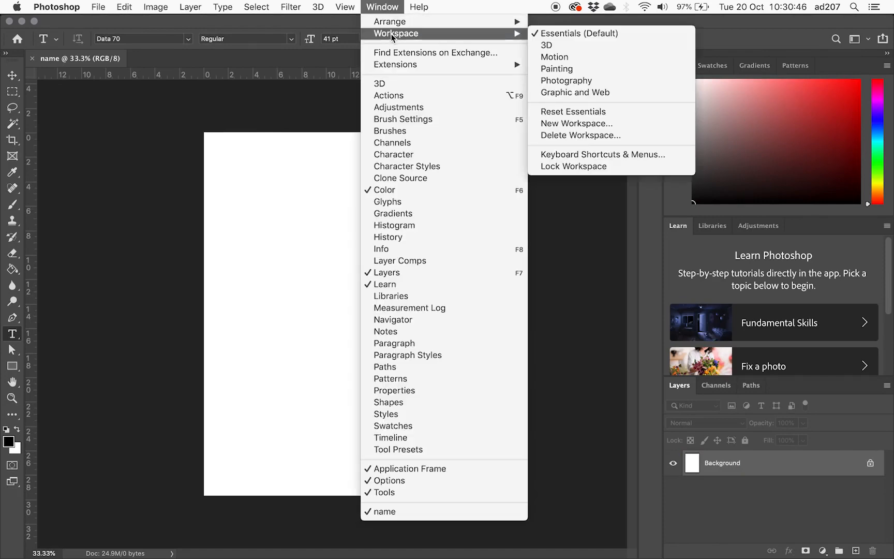
pyautogui.click(615, 114)
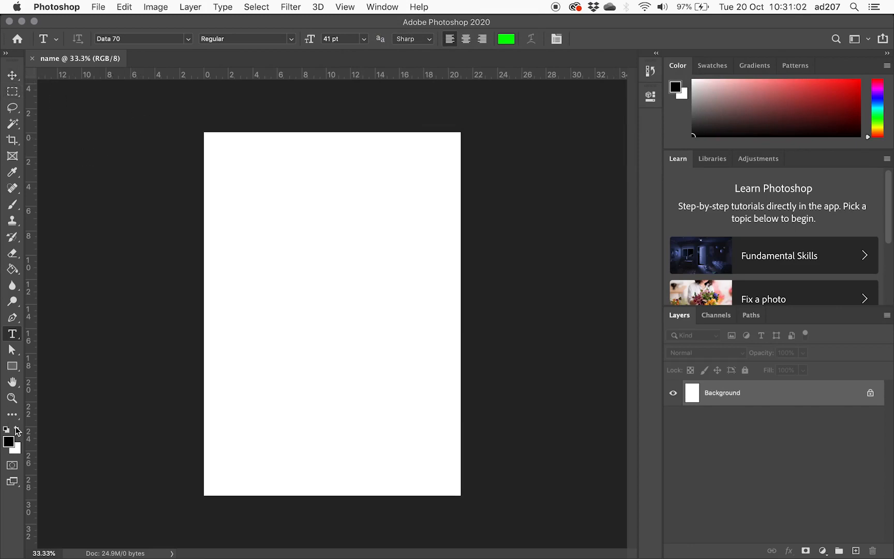
# Examine the Move, Marquee, Lasso and Paint Bucket tools and the alternative tools grouped with them.
pyautogui.click(13, 76)
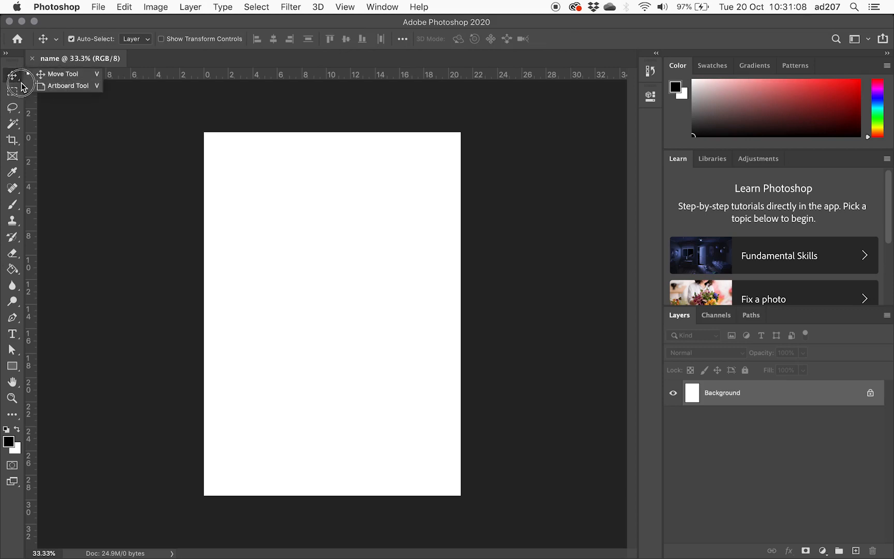
pyautogui.click(20, 82)
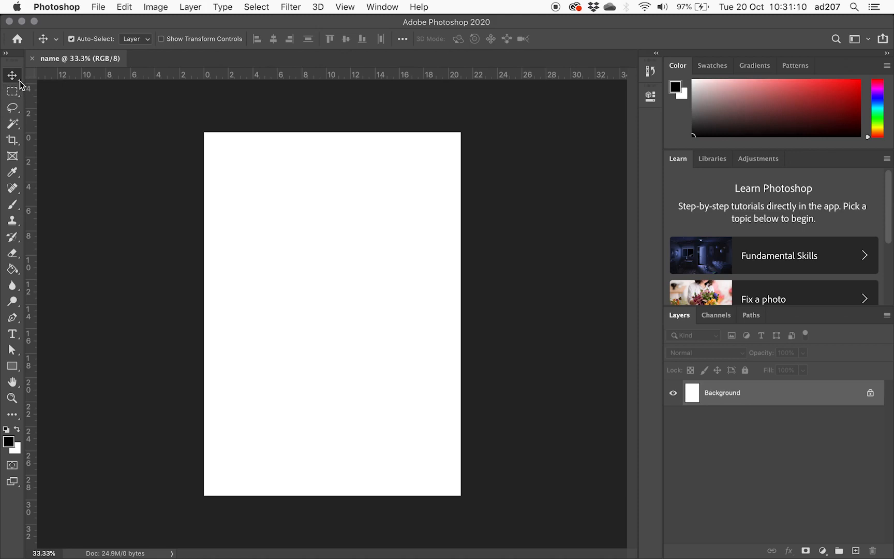
pyautogui.moveTo(12, 79)
pyautogui.mouseDown()
pyautogui.moveTo(56, 76)
pyautogui.moveTo(23, 93)
pyautogui.moveTo(52, 101)
pyautogui.moveTo(16, 96)
pyautogui.moveTo(60, 93)
pyautogui.moveTo(63, 107)
pyautogui.moveTo(15, 96)
pyautogui.moveTo(11, 111)
pyautogui.moveTo(96, 127)
pyautogui.moveTo(100, 116)
pyautogui.moveTo(88, 158)
pyautogui.mouseUp()
pyautogui.click(12, 92)
pyautogui.click(12, 91)
pyautogui.click(12, 76)
pyautogui.moveTo(13, 78); pyautogui.dragTo(11, 171)
pyautogui.click(14, 107)
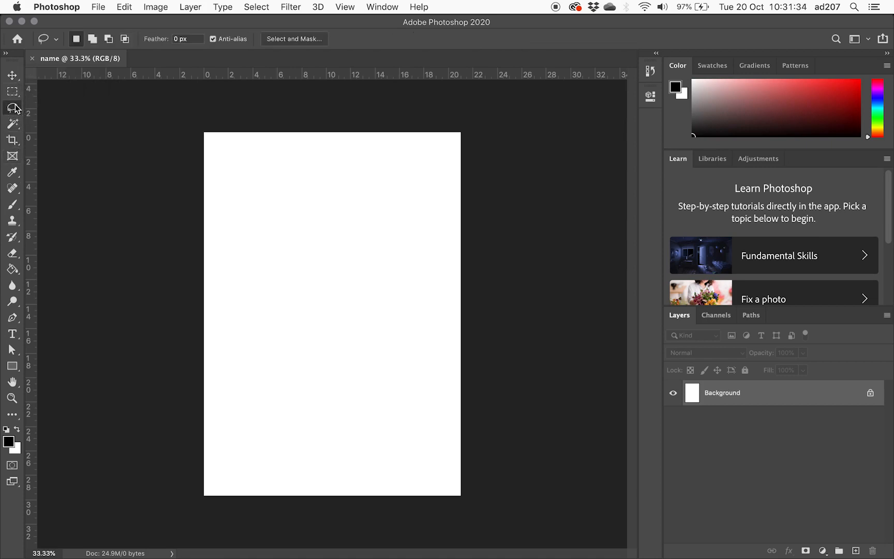
pyautogui.moveTo(16, 108)
pyautogui.mouseDown()
pyautogui.moveTo(120, 110)
pyautogui.moveTo(95, 125)
pyautogui.moveTo(18, 97)
pyautogui.mouseUp()
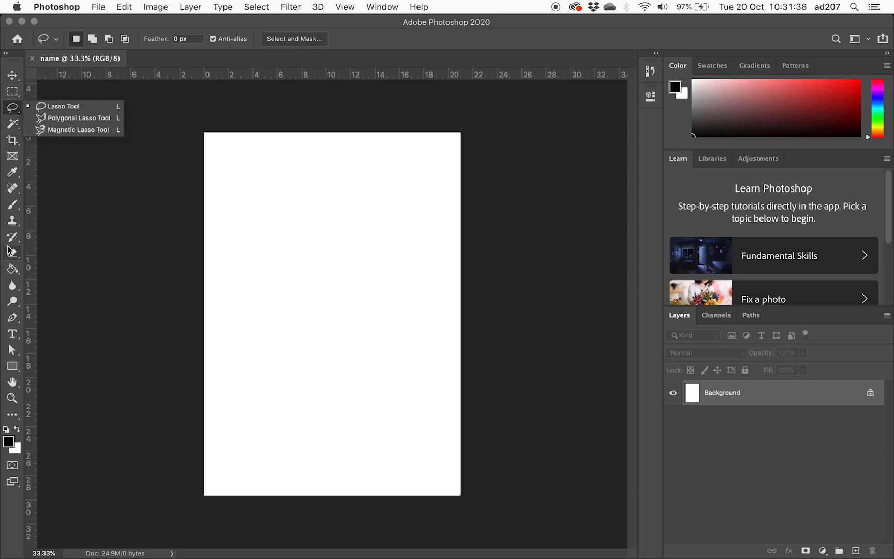
pyautogui.moveTo(14, 269); pyautogui.dragTo(15, 270)
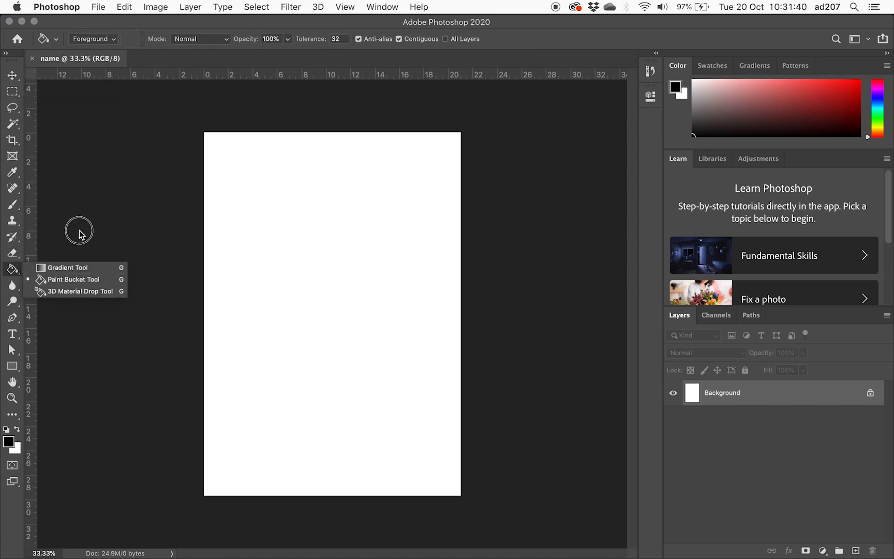
# Activate the Move tool with Auto-Select enabled and targeting Layer.
pyautogui.click(14, 76)
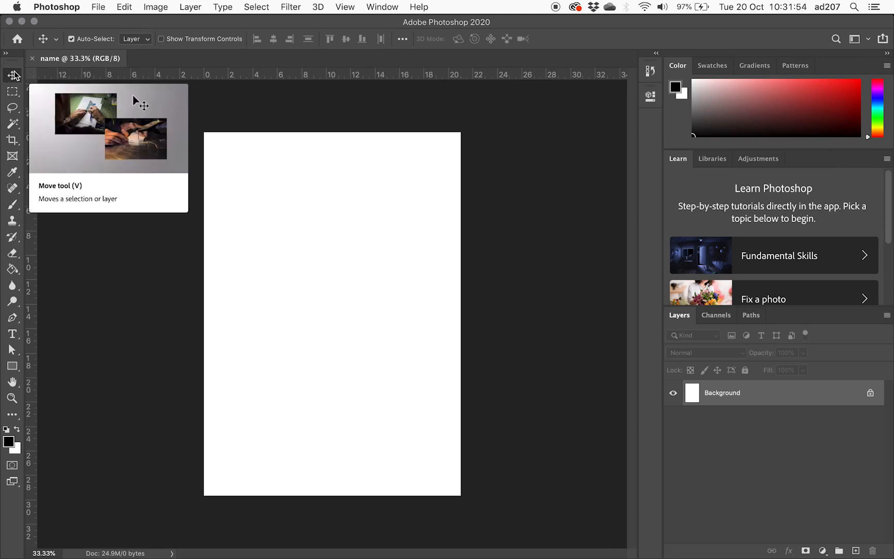
pyautogui.click(82, 39)
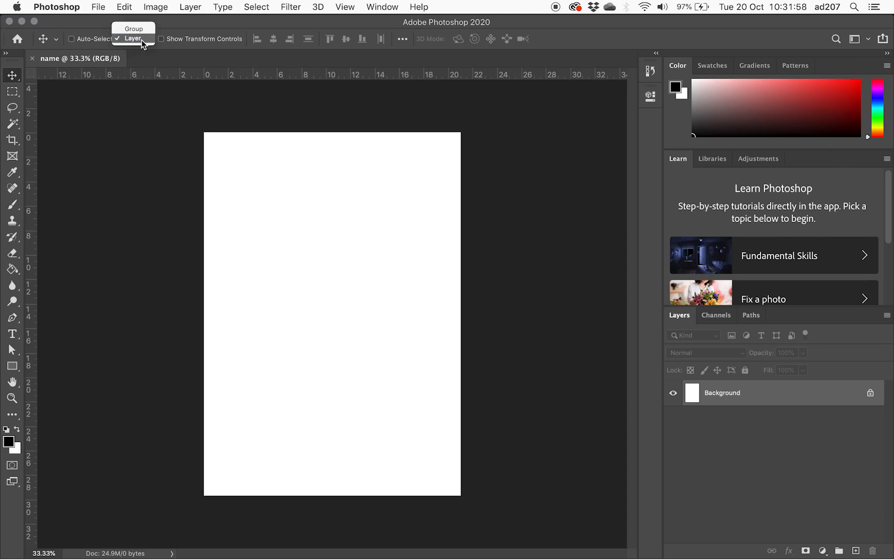
pyautogui.click(141, 40)
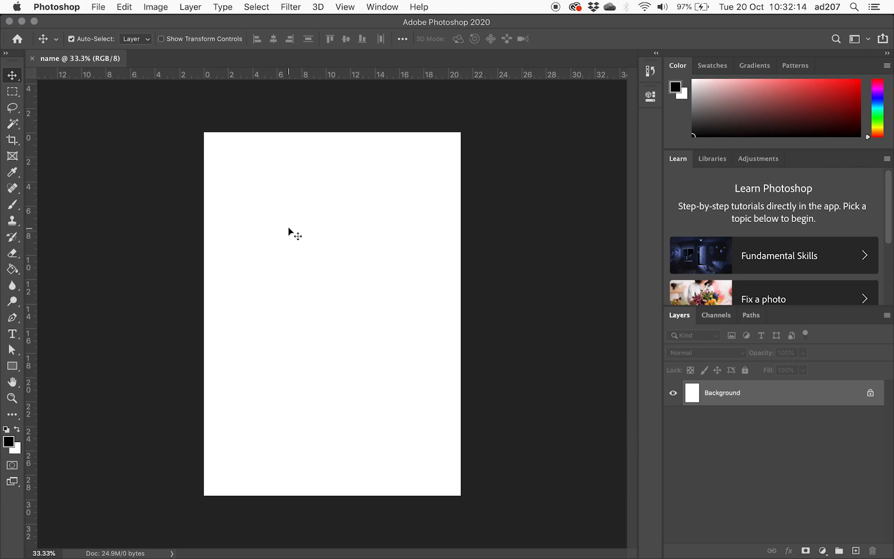
# Add an empty layer above the Background and rename it "new name".
pyautogui.click(855, 551)
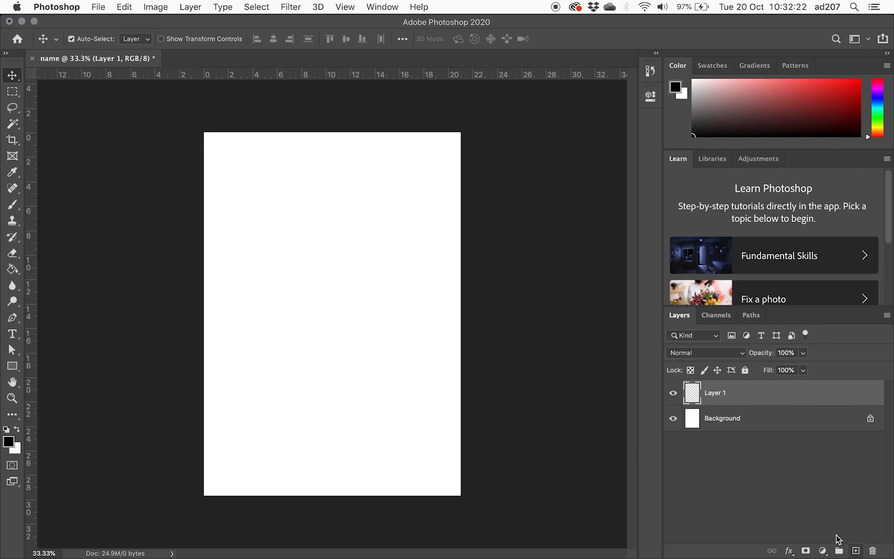
pyautogui.doubleClick(716, 392)
pyautogui.write('new')
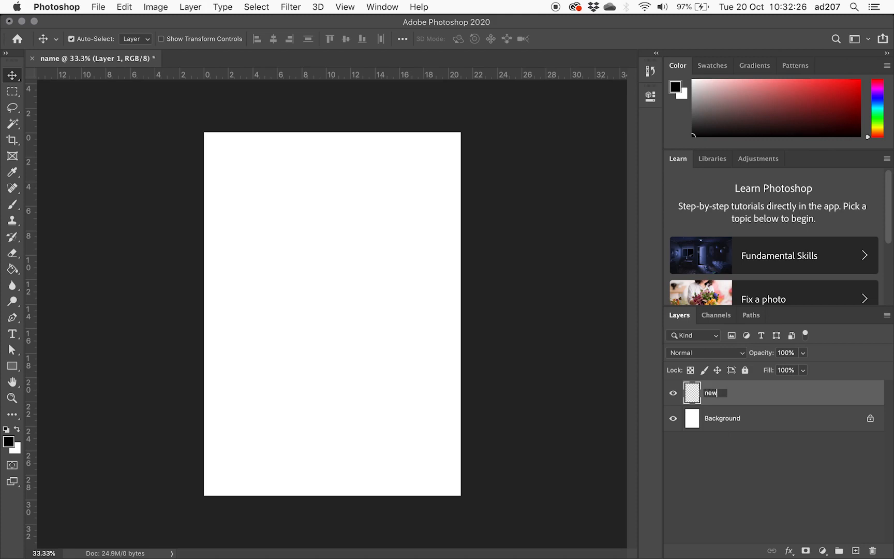
pyautogui.write(' name')
pyautogui.press('Return')
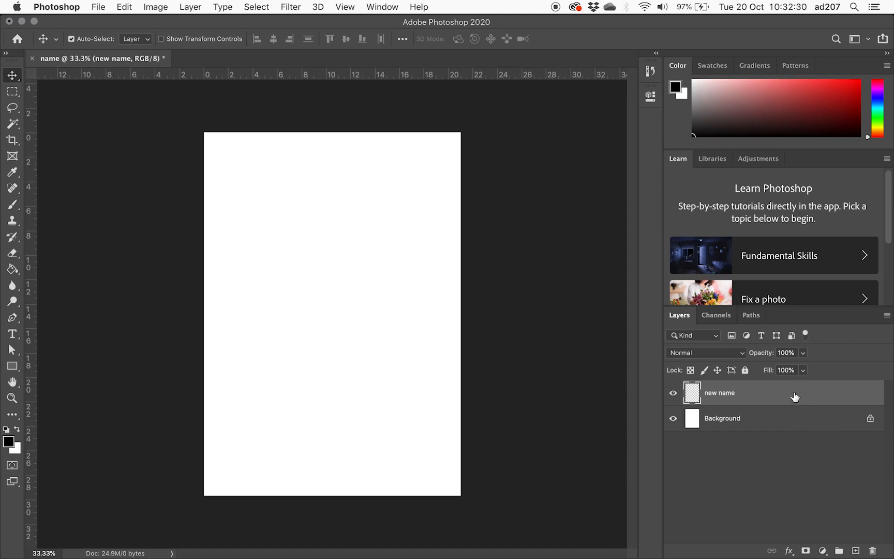
# Delete the "new name" layer and convert the locked Background into a regular editable layer.
pyautogui.moveTo(819, 395); pyautogui.dragTo(843, 407)
pyautogui.click(873, 551)
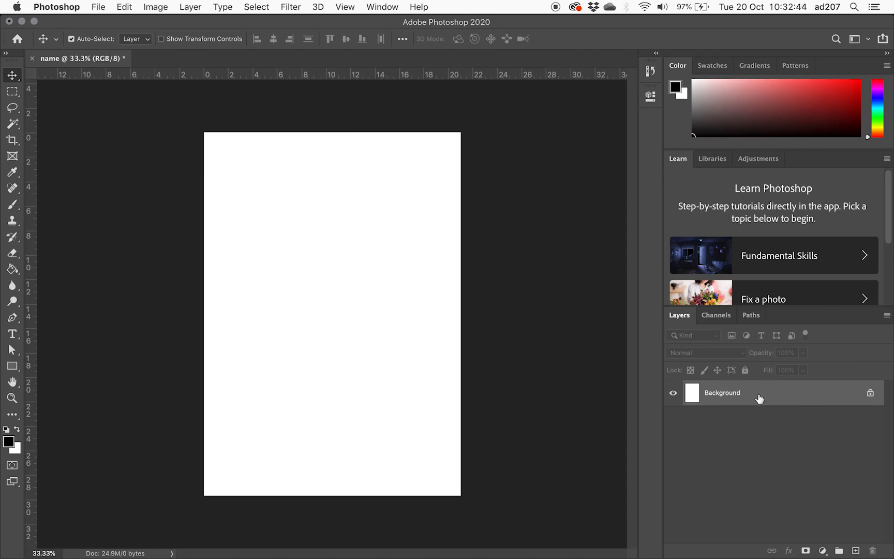
pyautogui.doubleClick(792, 392)
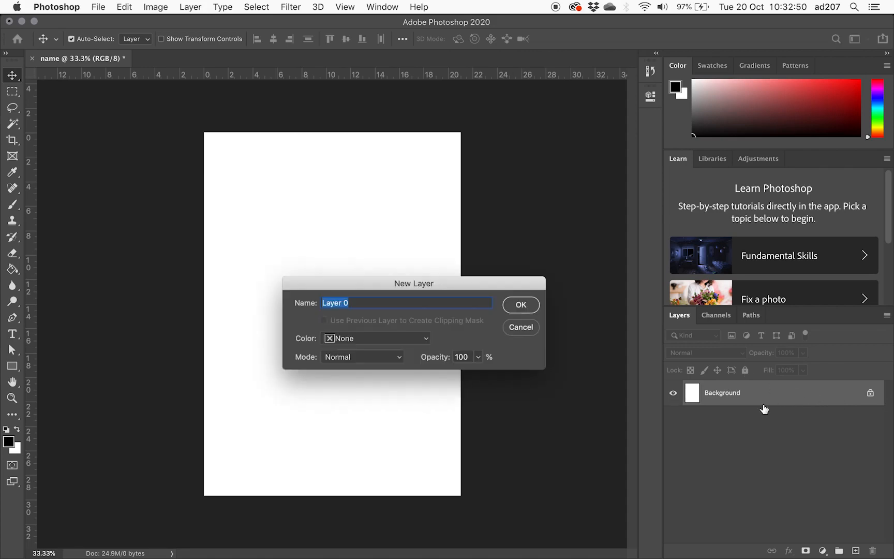
pyautogui.click(522, 305)
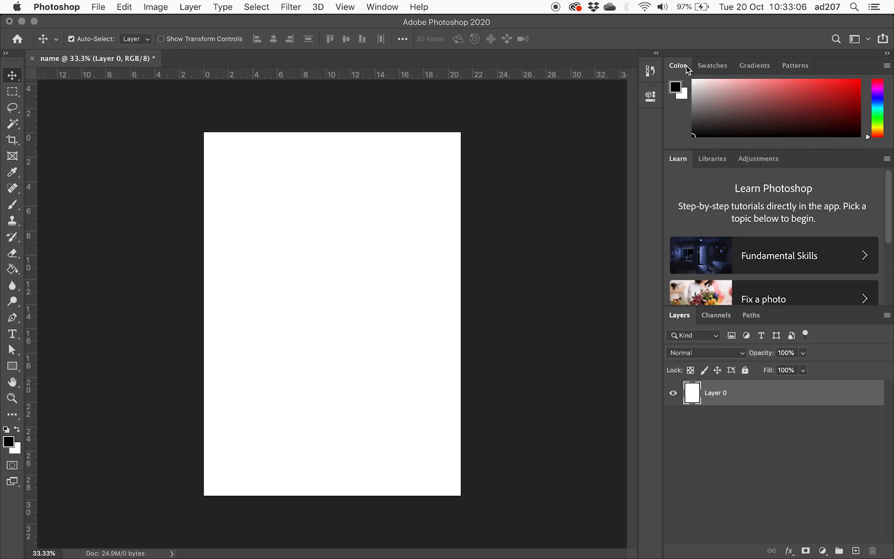
# Step through the document's earlier history states and revert to Delete Layer, undoing the Background conversion.
pyautogui.click(650, 71)
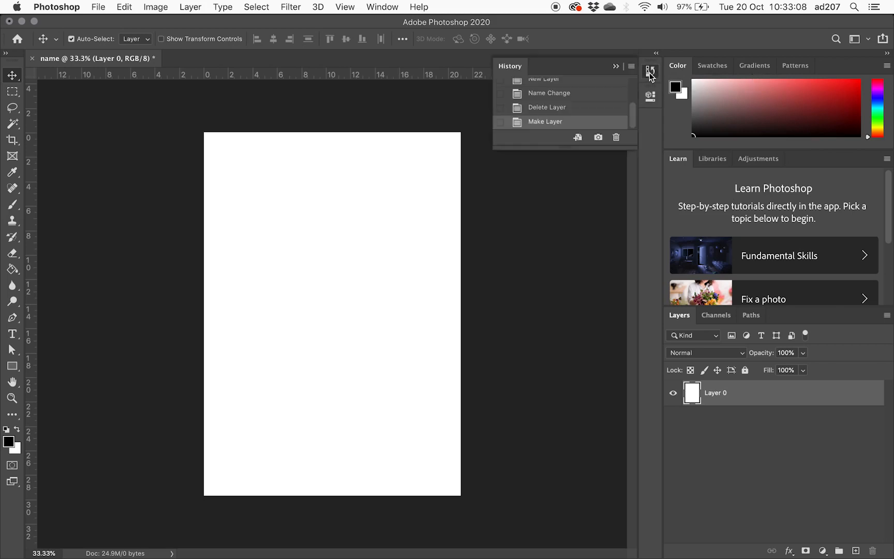
pyautogui.moveTo(588, 149); pyautogui.dragTo(589, 279)
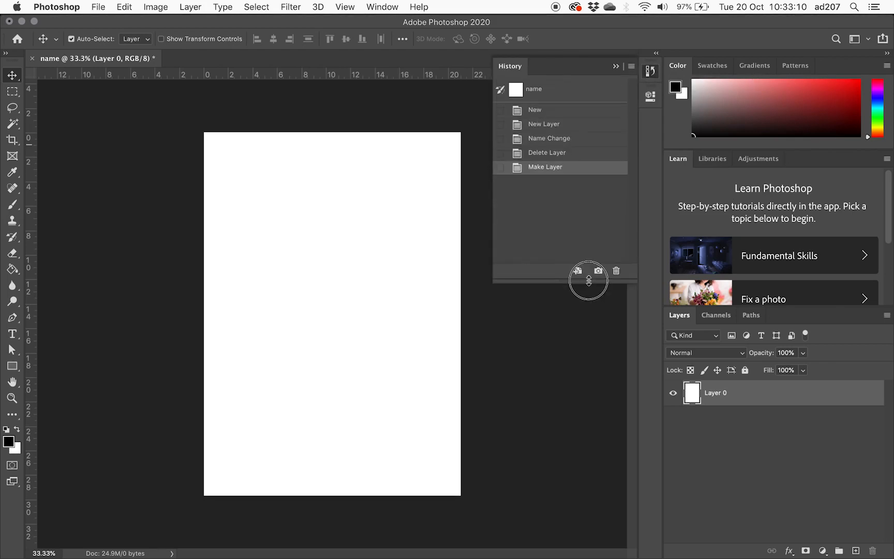
pyautogui.click(563, 154)
pyautogui.click(563, 140)
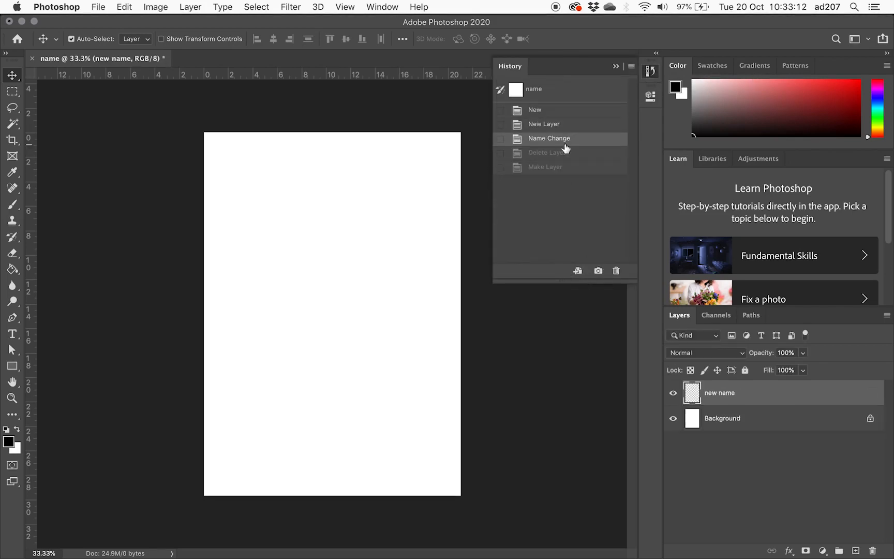
pyautogui.click(563, 125)
pyautogui.click(562, 111)
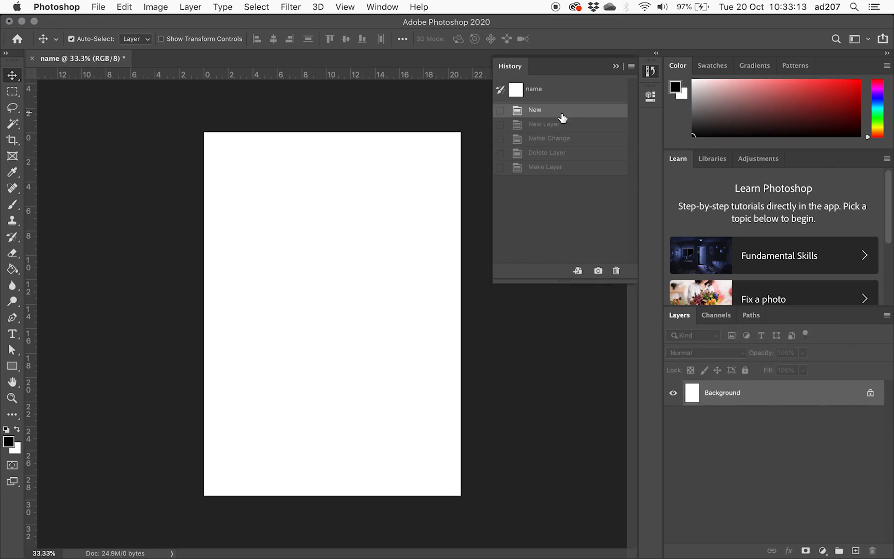
pyautogui.click(562, 167)
pyautogui.click(563, 156)
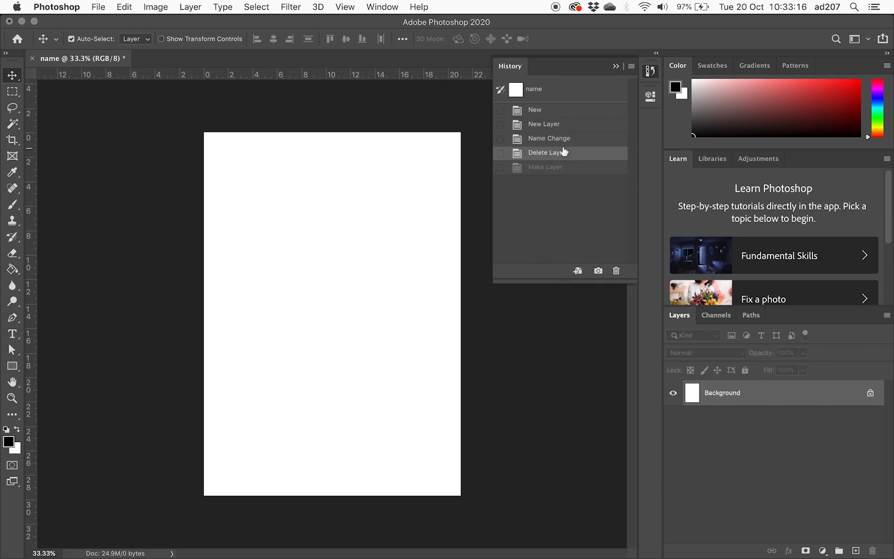
pyautogui.click(650, 72)
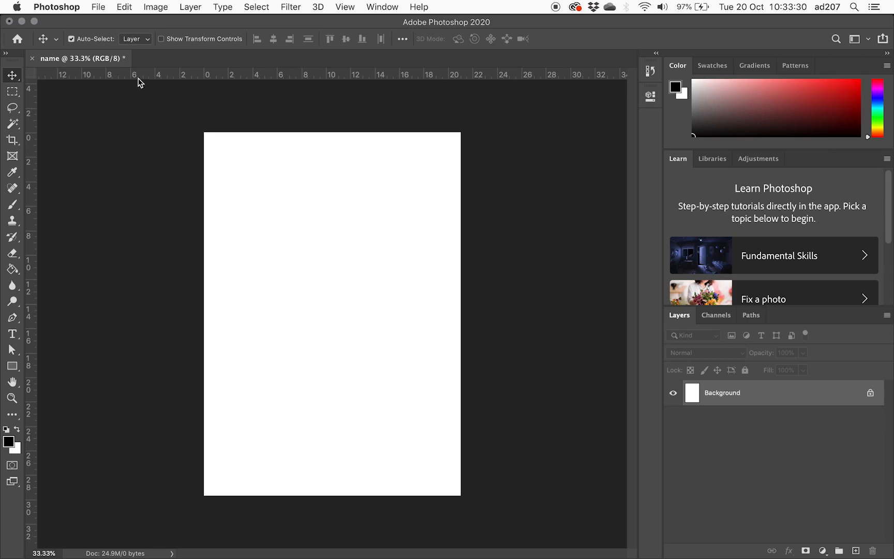
# Toggle the rulers off and back on around the canvas.
pyautogui.press('super+r')
pyautogui.press('super+r')
pyautogui.press('super+r')
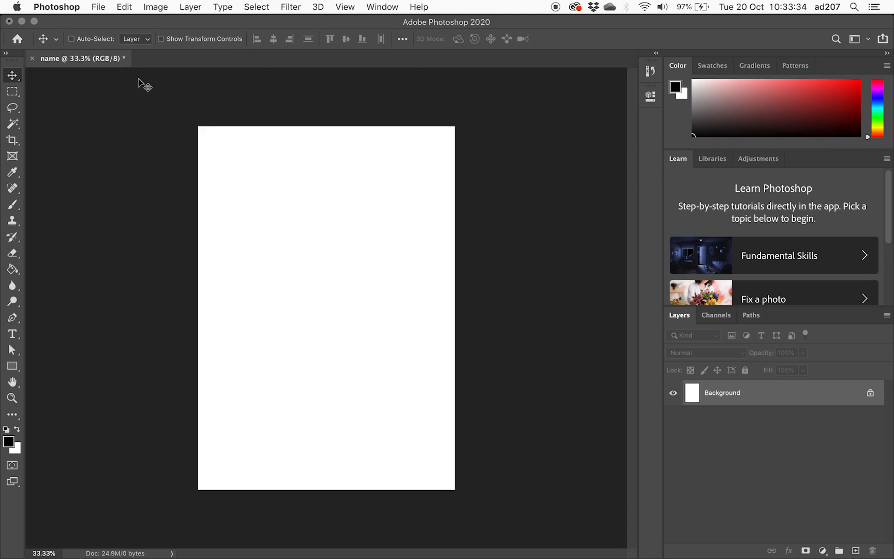
pyautogui.press('super+r')
pyautogui.press('super+r')
pyautogui.press('super+r')
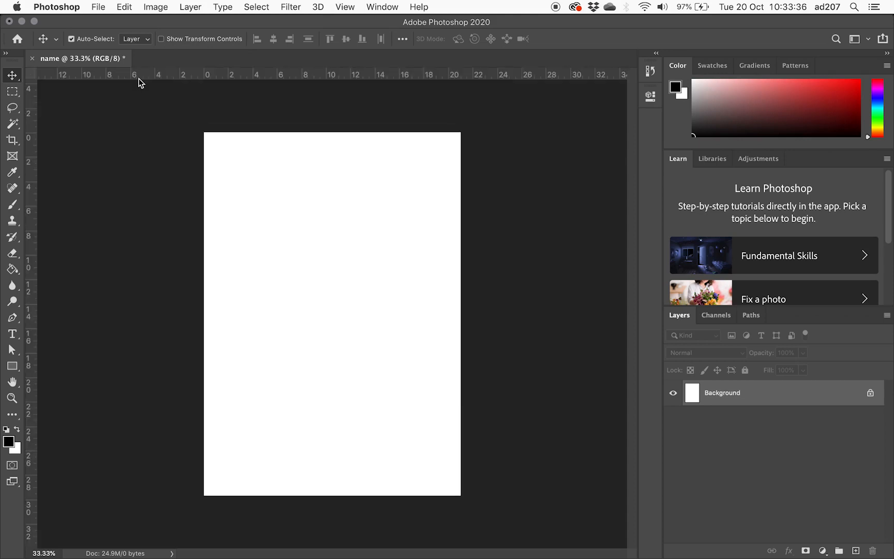
# Examine the Rulers, Snap and Snap To view settings.
pyautogui.click(339, 8)
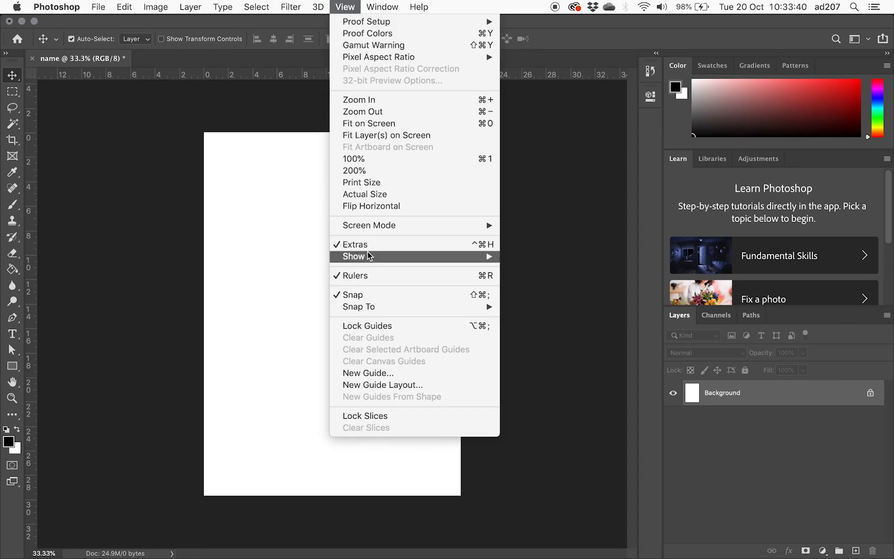
pyautogui.click(345, 7)
pyautogui.click(345, 7)
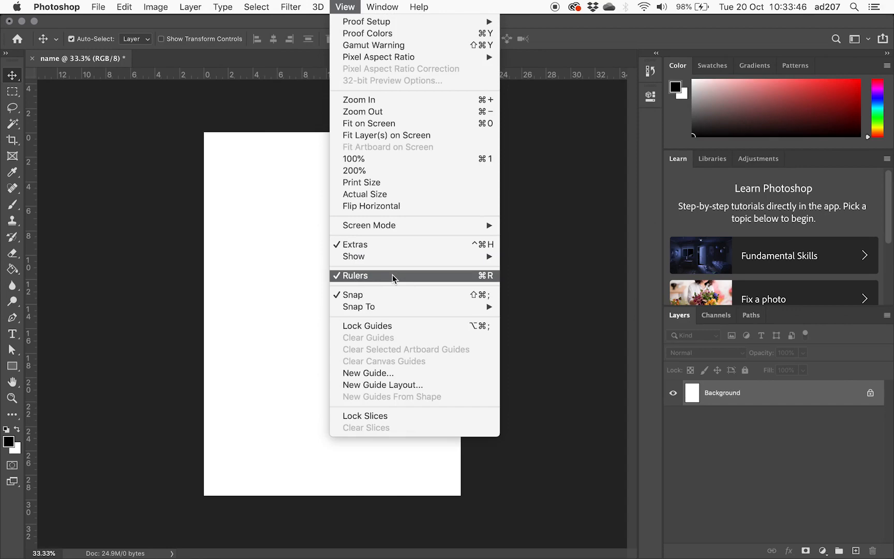
pyautogui.click(341, 6)
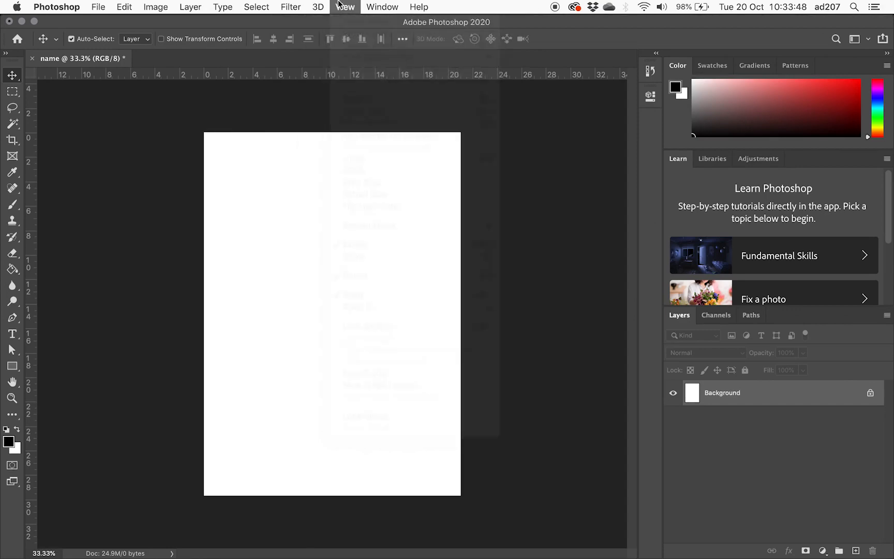
pyautogui.click(342, 6)
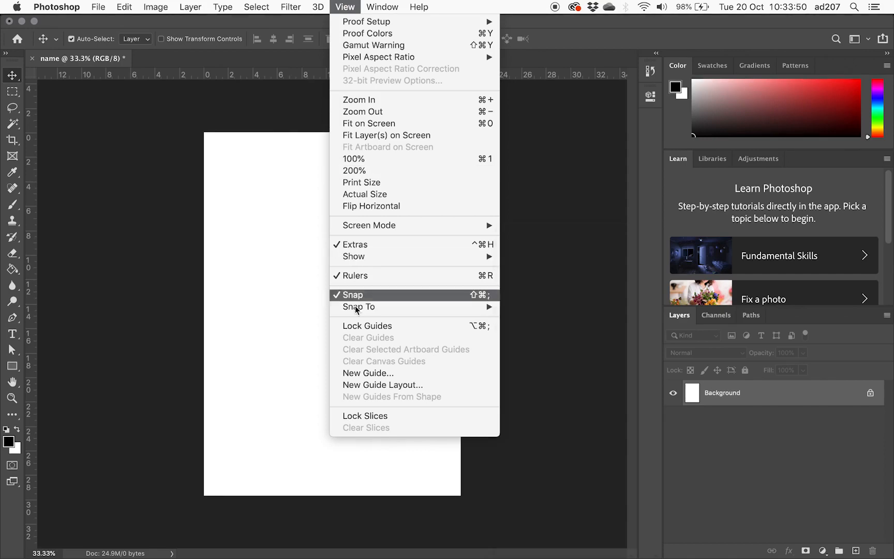
pyautogui.moveTo(368, 307)
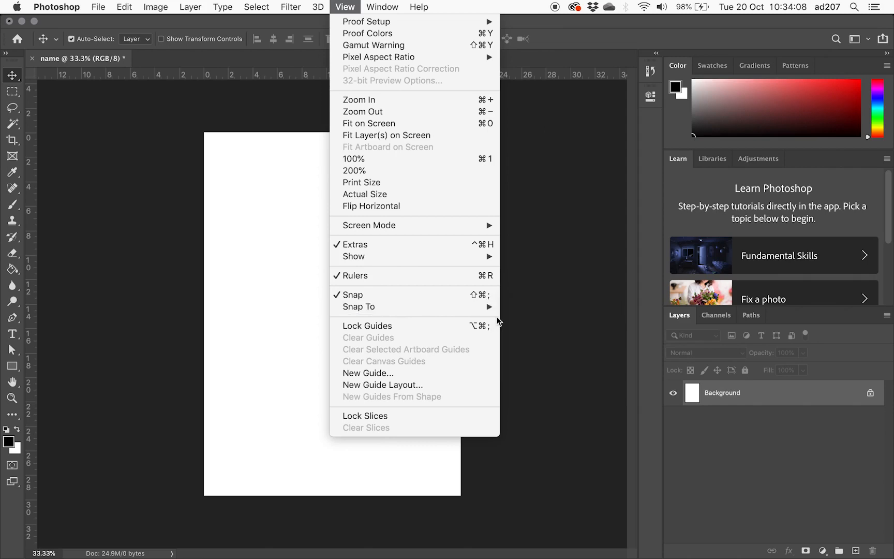
pyautogui.click(304, 277)
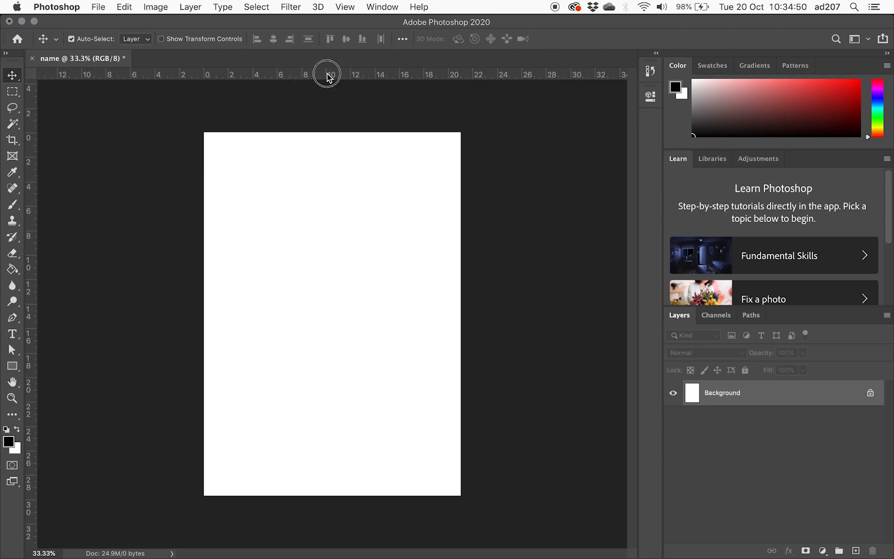
# Place one horizontal and one vertical guide crossing at the center of the page.
pyautogui.moveTo(327, 78); pyautogui.dragTo(343, 314)
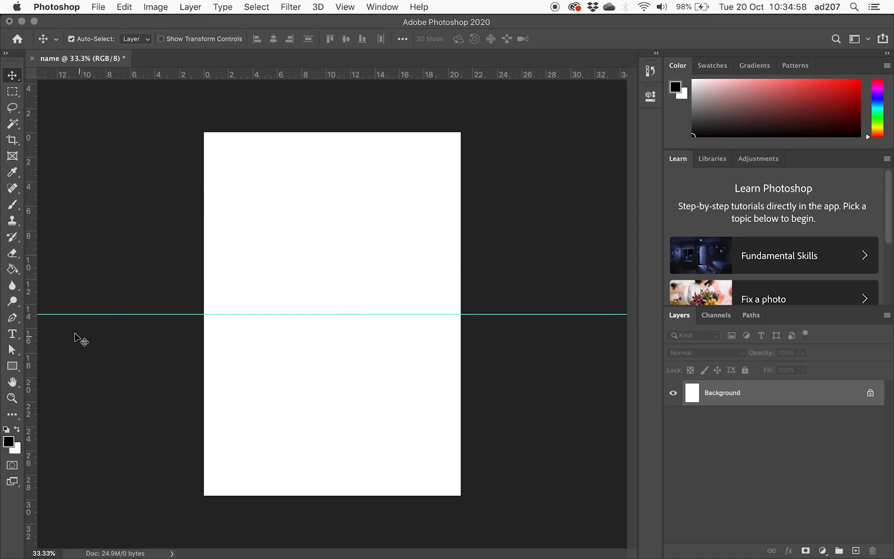
pyautogui.moveTo(31, 280); pyautogui.dragTo(332, 281)
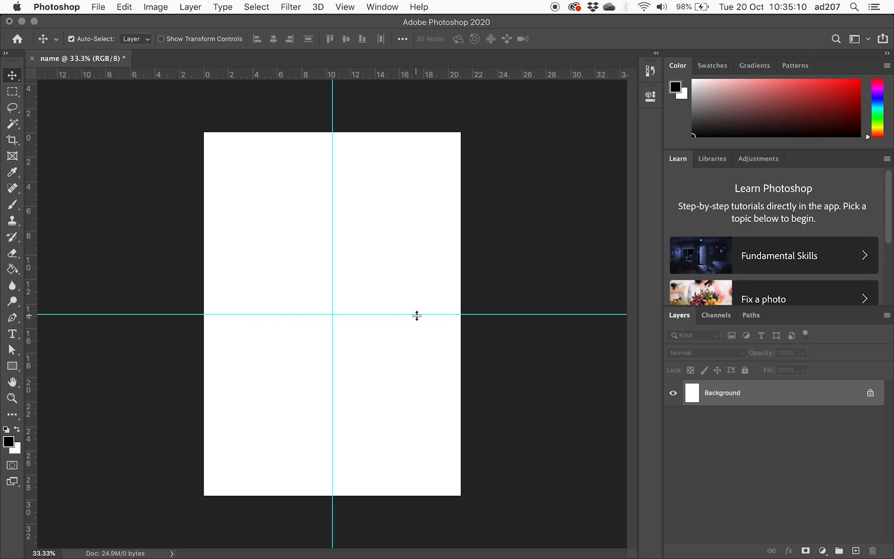
pyautogui.moveTo(412, 315)
pyautogui.mouseDown()
pyautogui.moveTo(413, 249)
pyautogui.moveTo(408, 323)
pyautogui.moveTo(407, 314)
pyautogui.mouseUp()
# With the Move tool, add two horizontal guides about a quarter and three quarters of the way down the page.
pyautogui.click(12, 95)
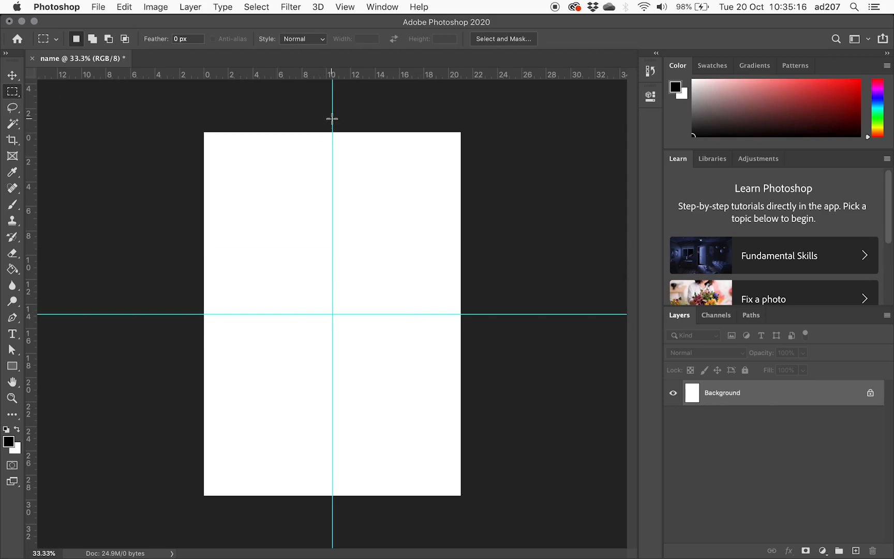
pyautogui.click(13, 78)
pyautogui.click(13, 78)
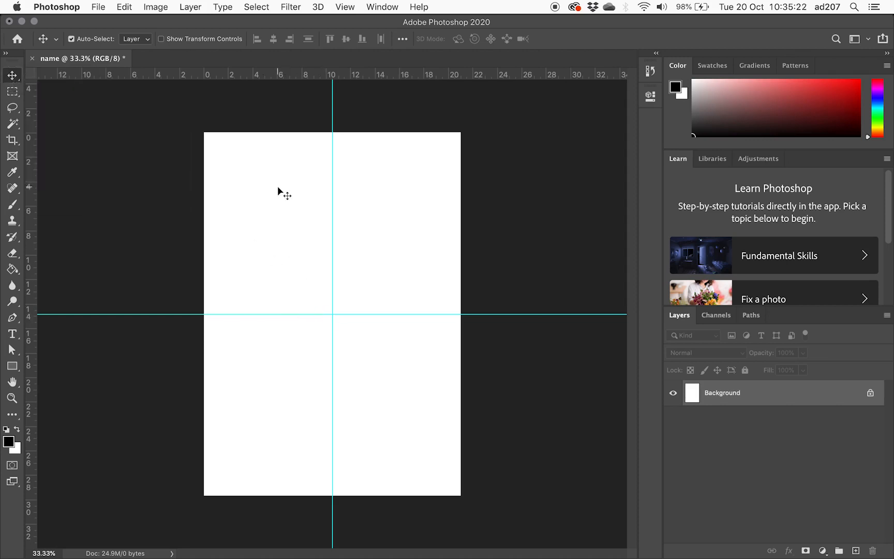
pyautogui.moveTo(294, 69); pyautogui.dragTo(297, 226)
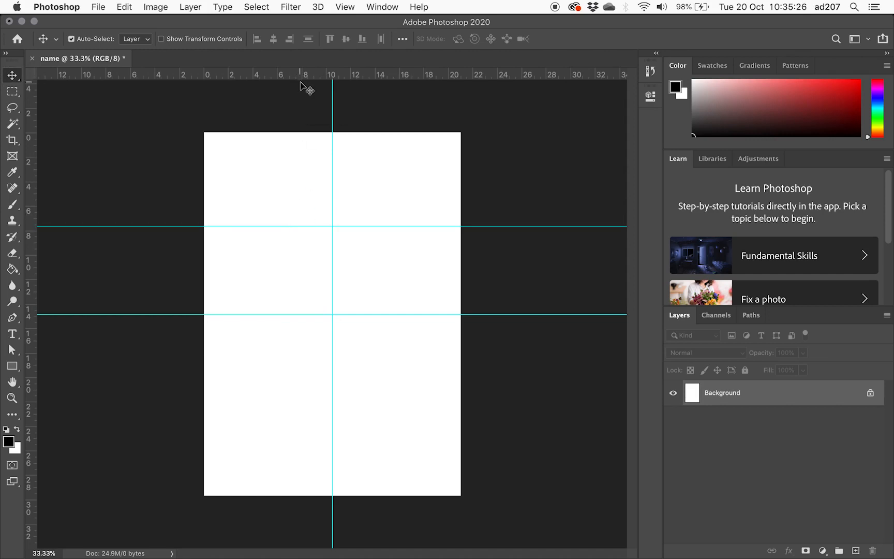
pyautogui.moveTo(300, 75); pyautogui.dragTo(317, 409)
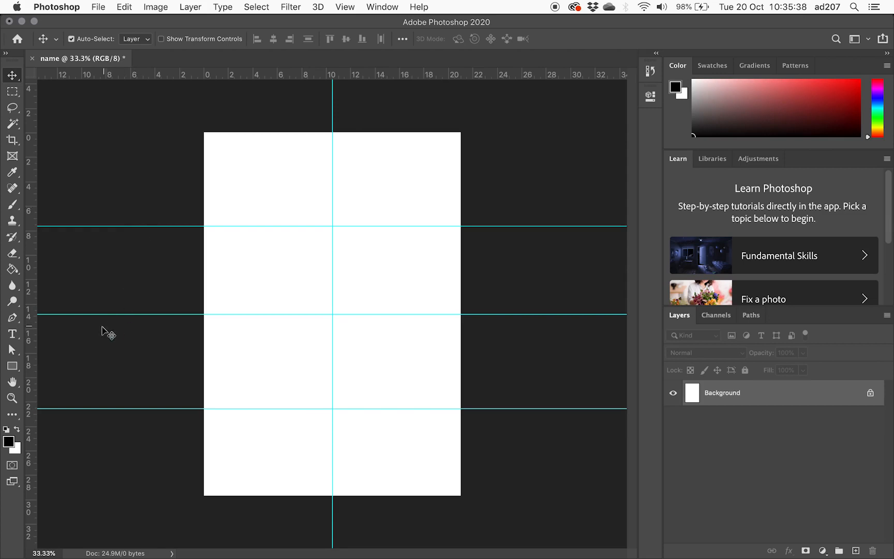
# Draw a circle about 905 px in diameter with the Ellipse tool, over the upper horizontal guide and the vertical guide.
pyautogui.click(12, 91)
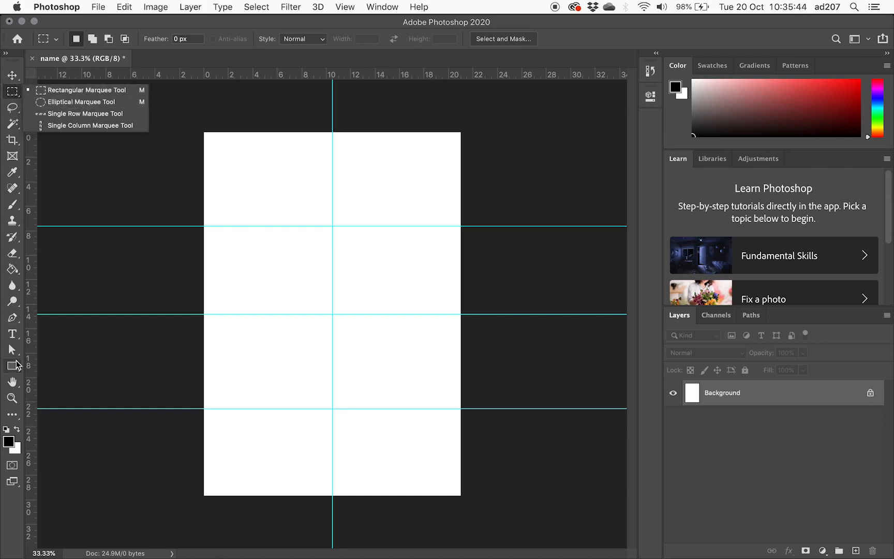
pyautogui.click(13, 367)
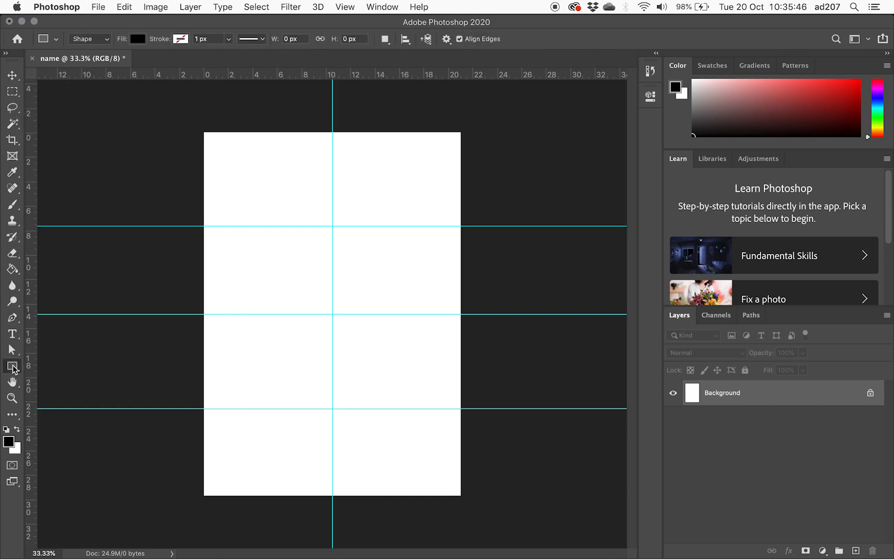
pyautogui.click(13, 366)
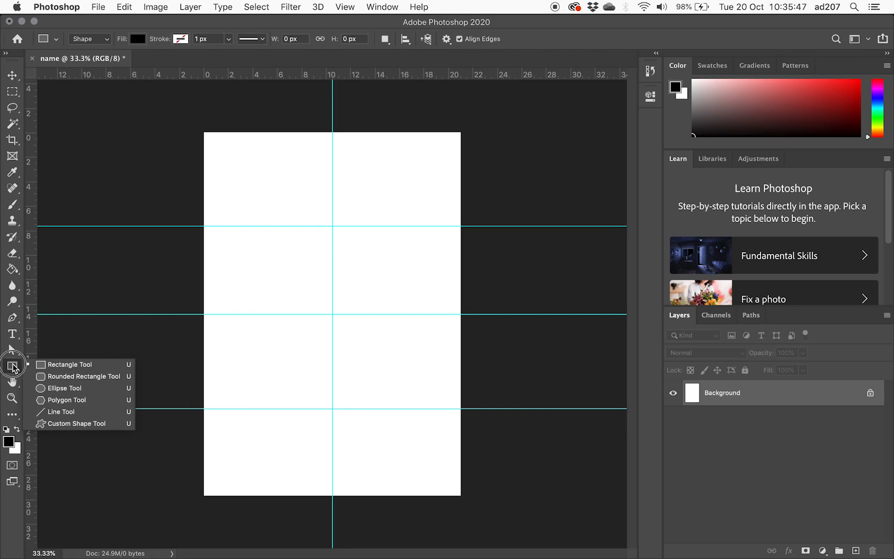
pyautogui.click(108, 389)
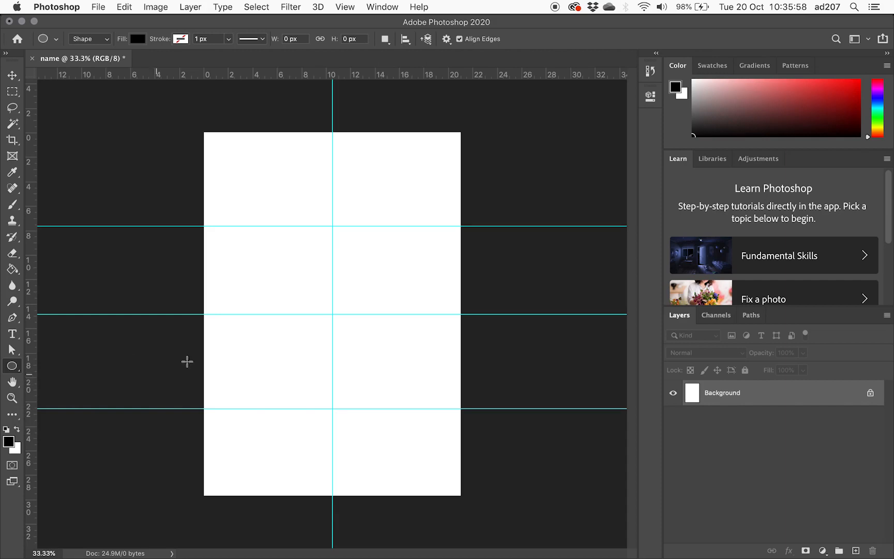
pyautogui.moveTo(297, 187); pyautogui.dragTo(393, 279)
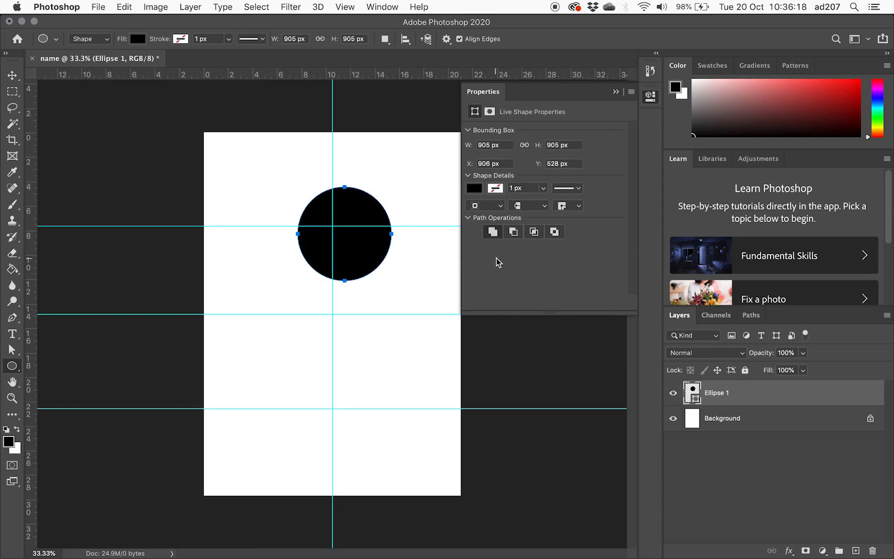
# Set the circle's stroke color to red and its fill color to bright green.
pyautogui.click(495, 189)
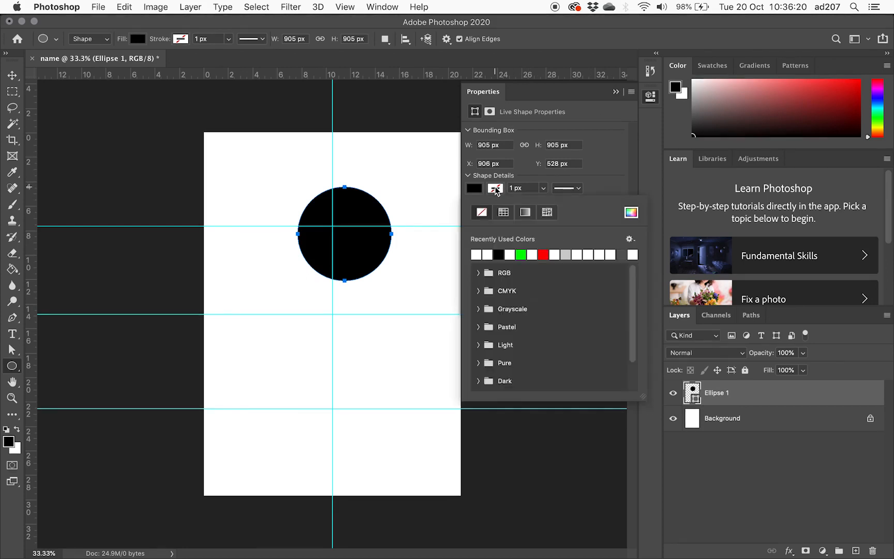
pyautogui.click(543, 254)
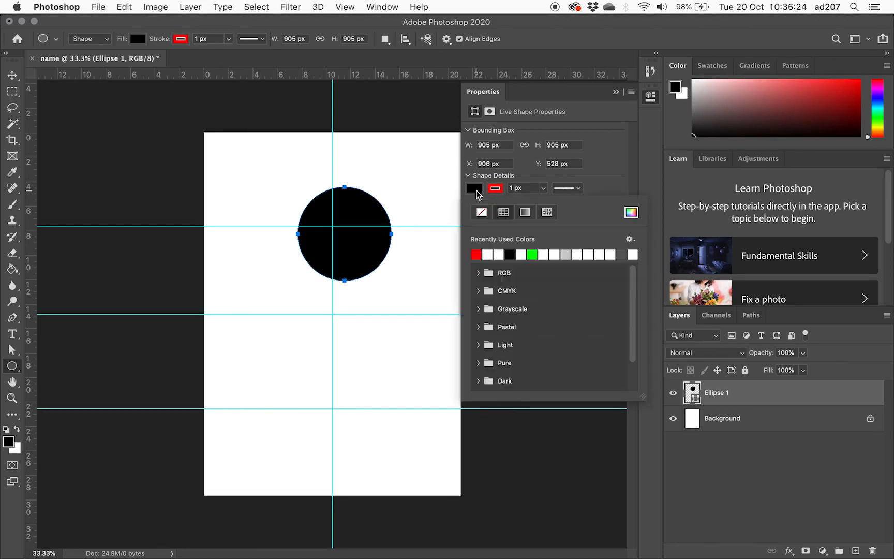
pyautogui.click(490, 253)
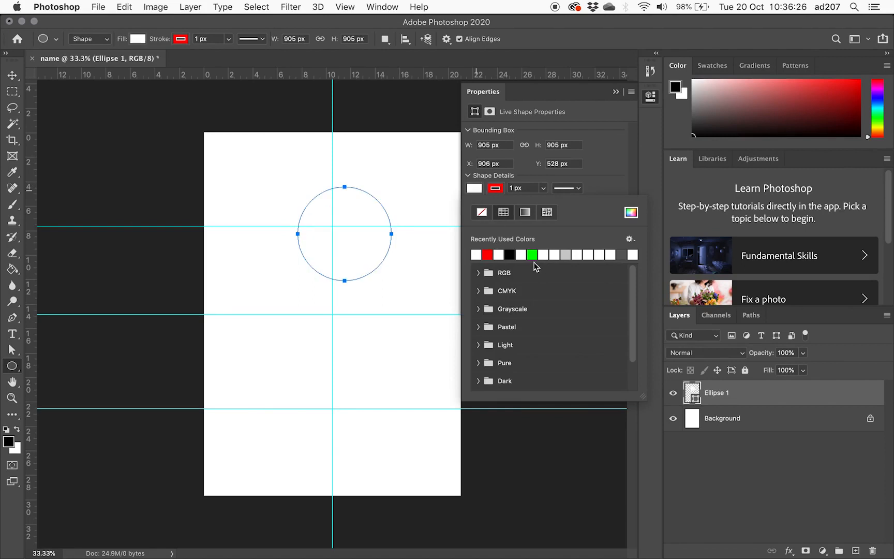
pyautogui.click(533, 254)
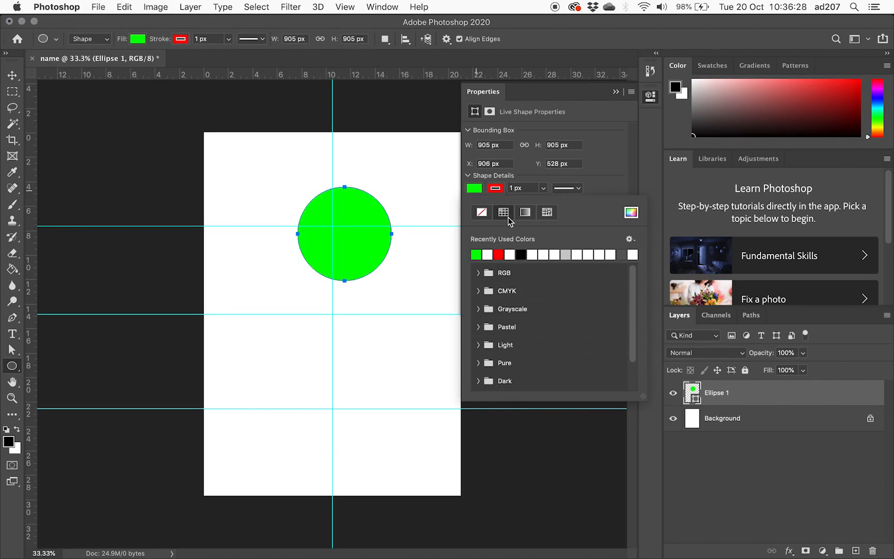
# Thicken the circle's red stroke to about 54 px, and set the stroke color to none.
pyautogui.click(542, 188)
pyautogui.moveTo(544, 204); pyautogui.dragTo(556, 203)
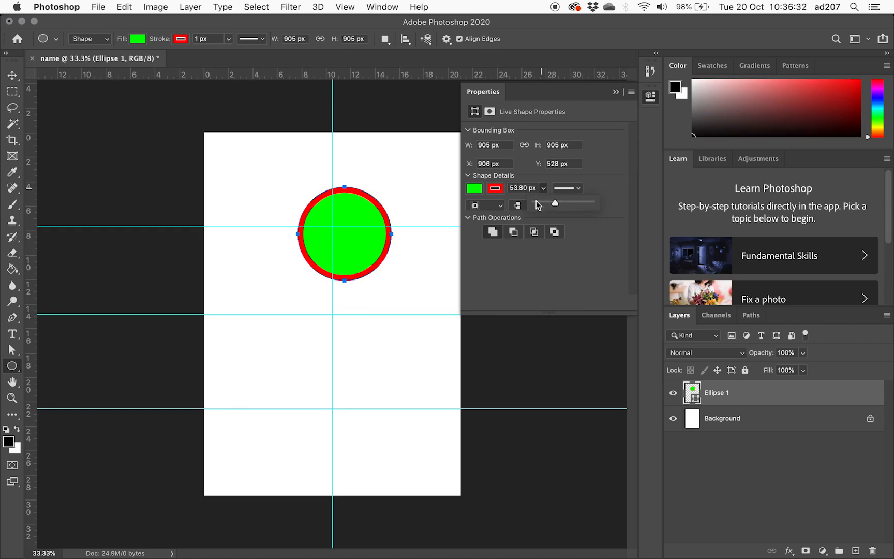
pyautogui.click(496, 189)
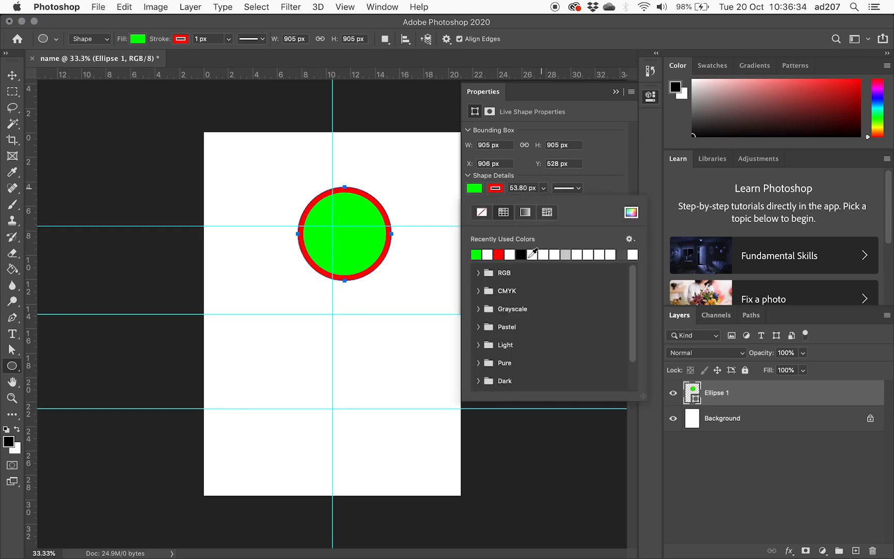
pyautogui.click(482, 213)
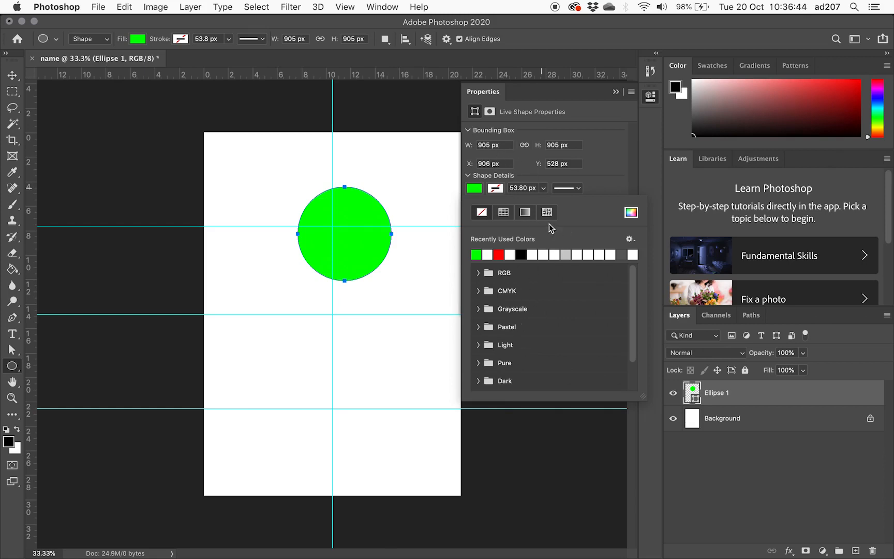
pyautogui.click(650, 96)
# Center the circle on the upper guide crossing and place copies of it centered on the middle and lower guide crossings.
pyautogui.click(13, 76)
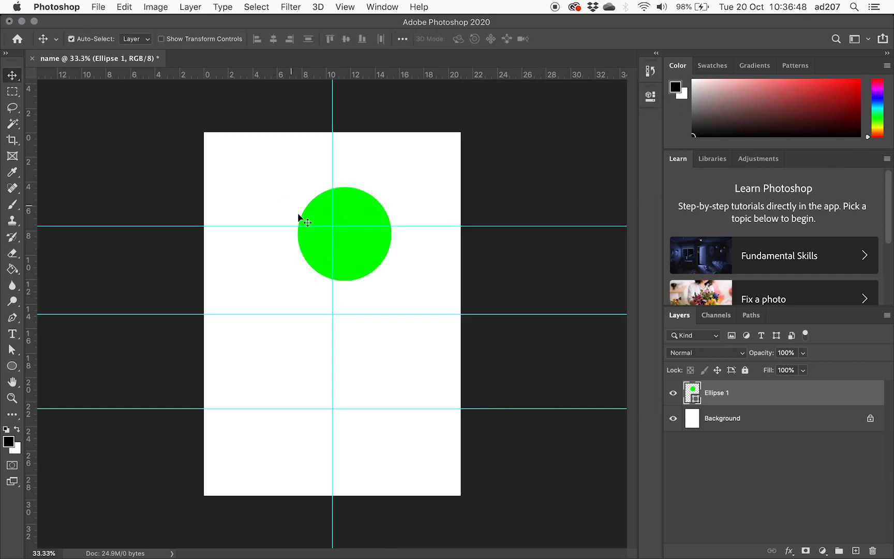
pyautogui.moveTo(312, 238)
pyautogui.mouseDown()
pyautogui.moveTo(303, 210)
pyautogui.moveTo(303, 236)
pyautogui.mouseUp()
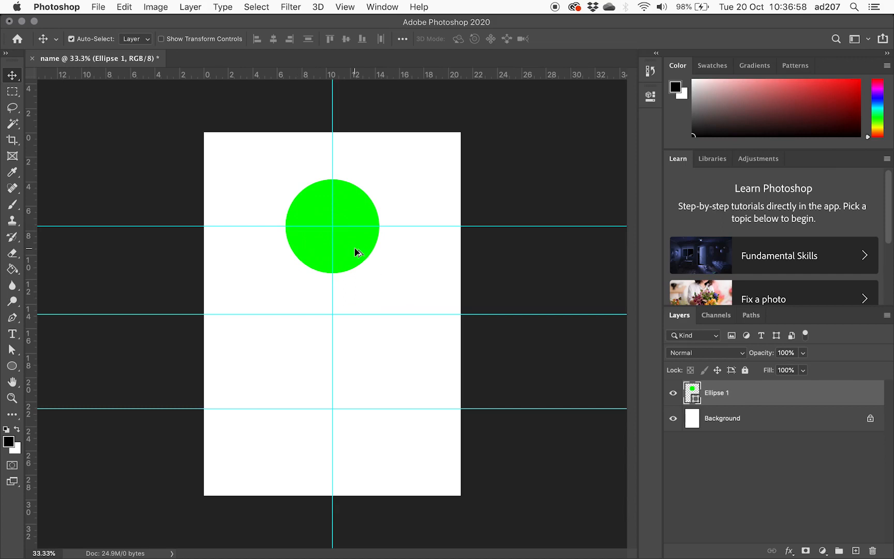
pyautogui.moveTo(356, 249); pyautogui.dragTo(356, 334)
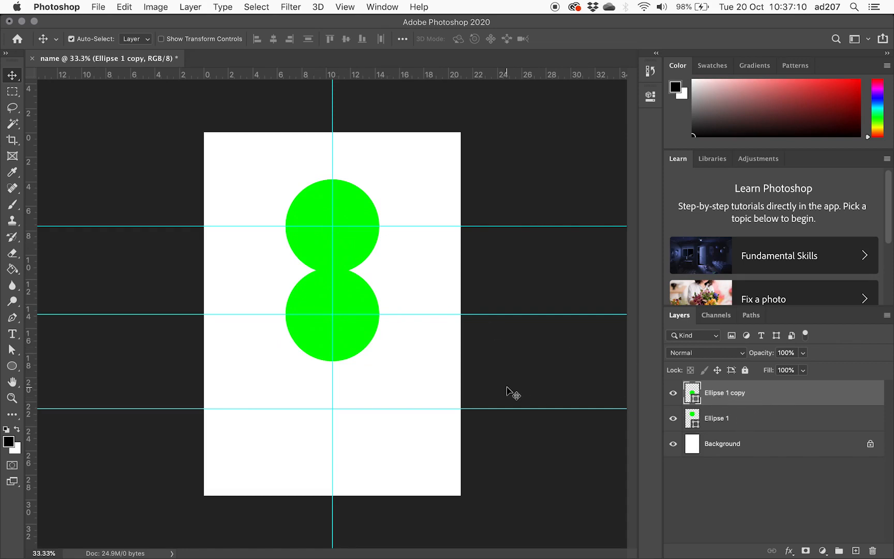
pyautogui.moveTo(349, 337); pyautogui.dragTo(349, 434)
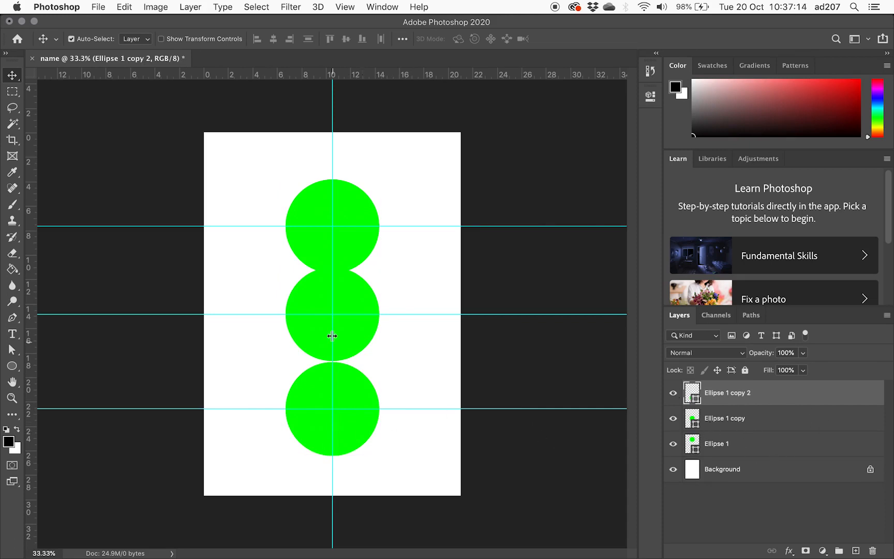
# Start the Wave distort filter on the middle circle, rasterizing its shape layer.
pyautogui.moveTo(345, 300); pyautogui.dragTo(347, 304)
pyautogui.moveTo(351, 242); pyautogui.dragTo(351, 242)
pyautogui.moveTo(350, 328); pyautogui.dragTo(352, 331)
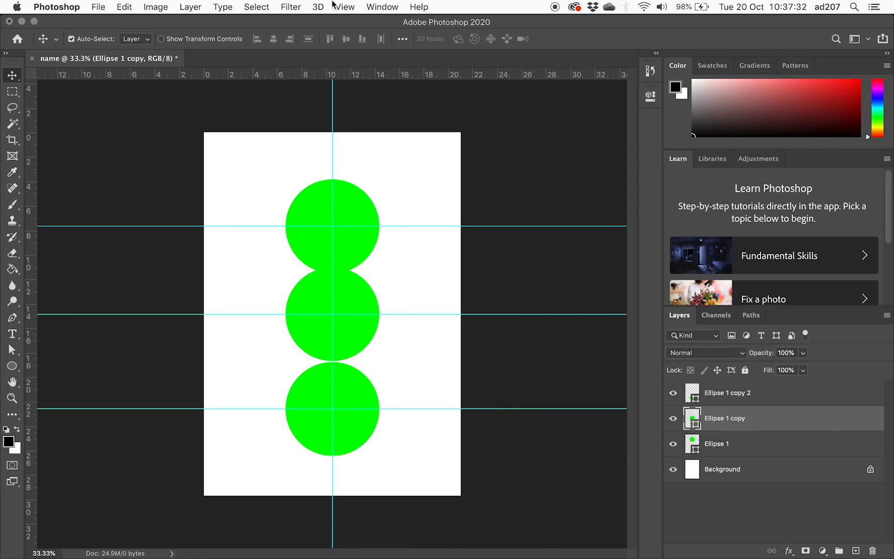
pyautogui.click(298, 6)
pyautogui.moveTo(309, 182)
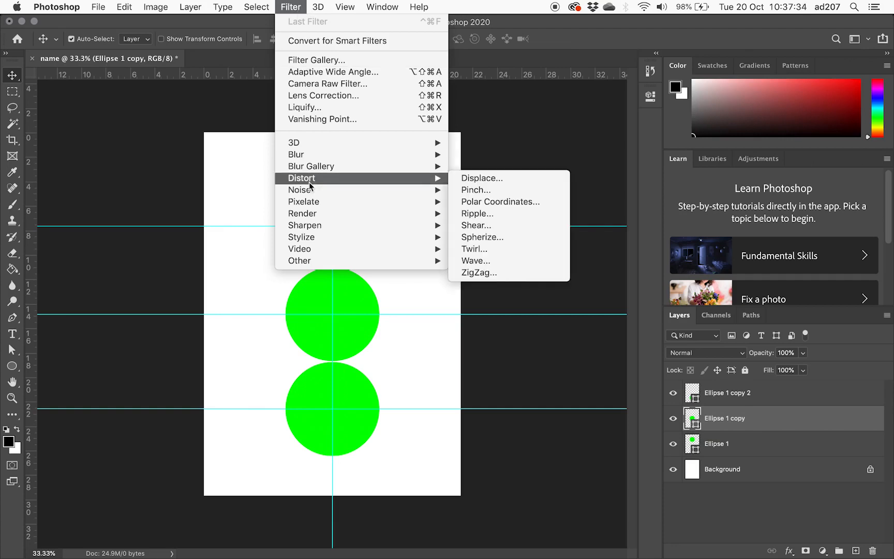
pyautogui.moveTo(349, 168)
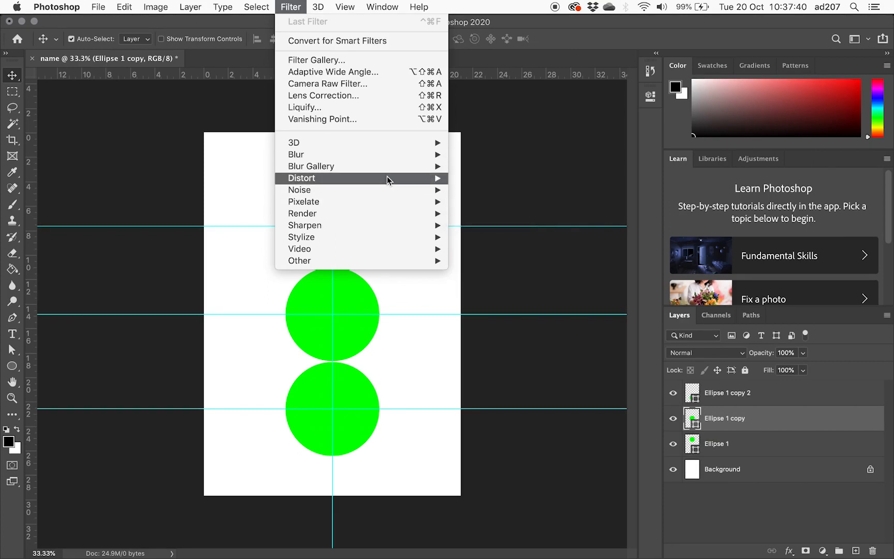
pyautogui.moveTo(387, 176)
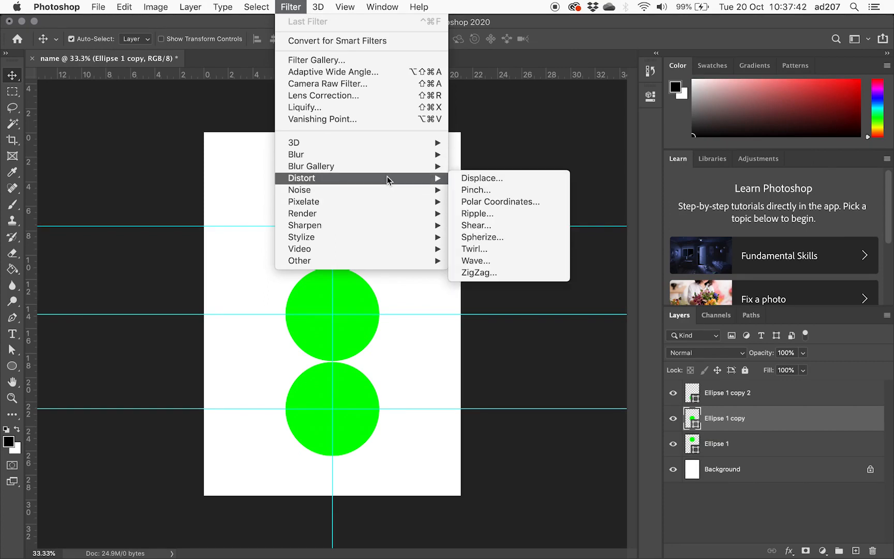
pyautogui.click(484, 261)
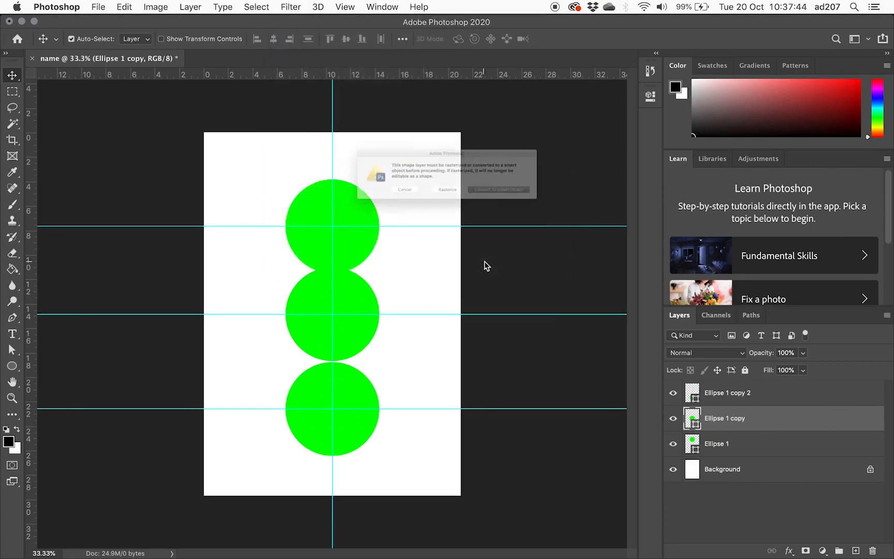
pyautogui.moveTo(441, 140); pyautogui.dragTo(397, 192)
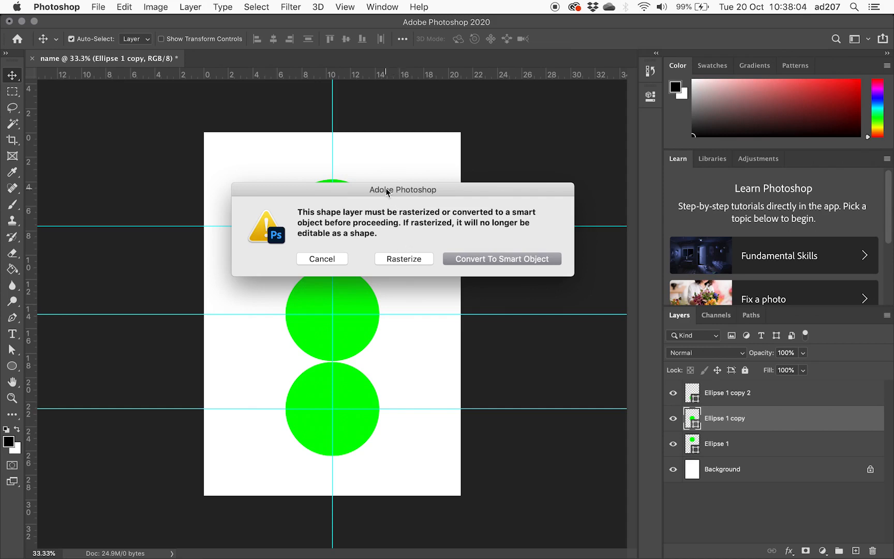
pyautogui.moveTo(389, 189); pyautogui.dragTo(530, 106)
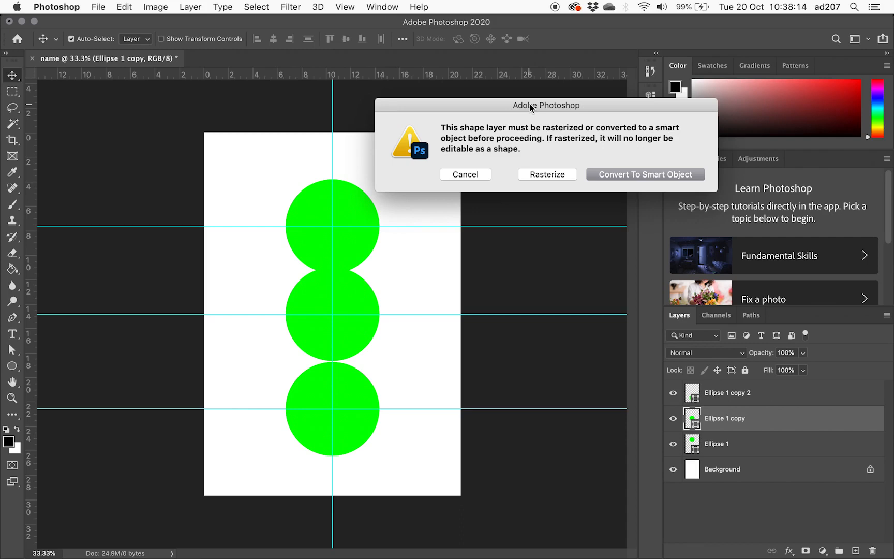
pyautogui.click(542, 174)
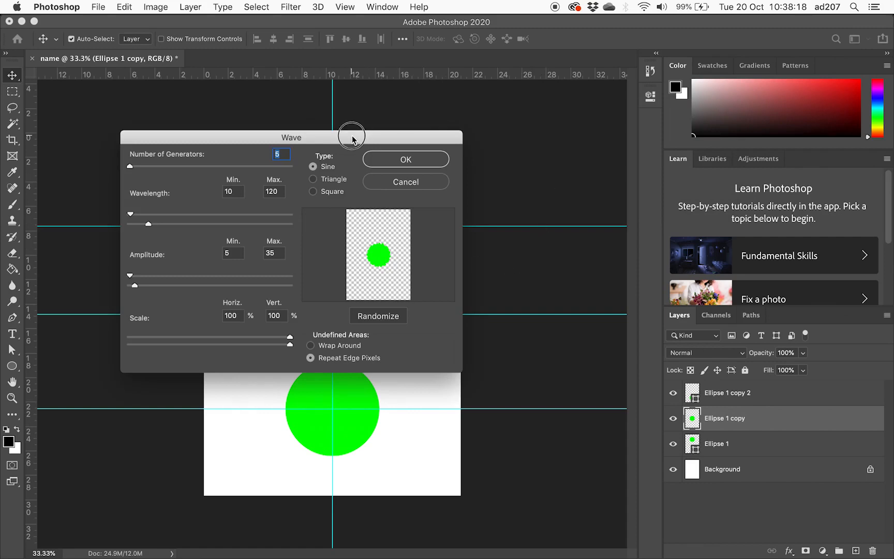
# Increase the number of generators, set the maximum wavelength to 194 and maximum amplitude to 75, and apply the Wave filter.
pyautogui.moveTo(351, 135); pyautogui.dragTo(529, 96)
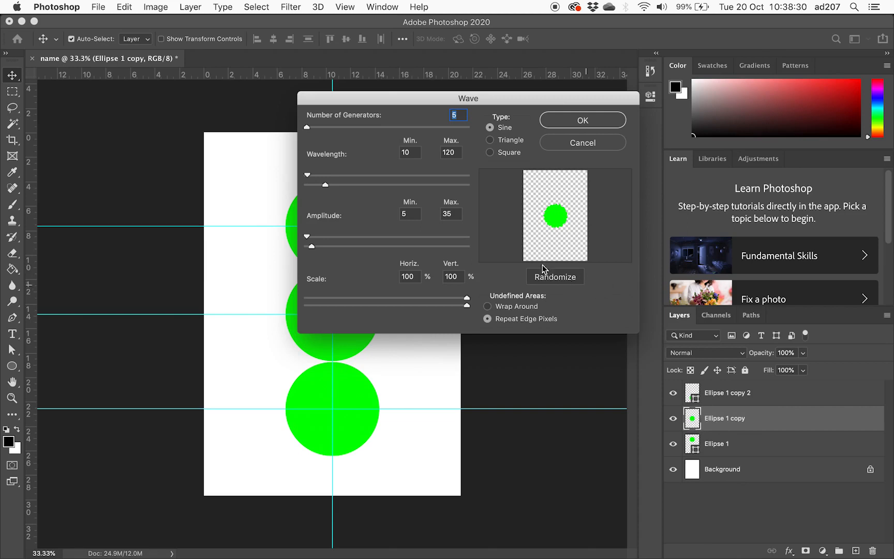
pyautogui.moveTo(503, 106); pyautogui.dragTo(466, 134)
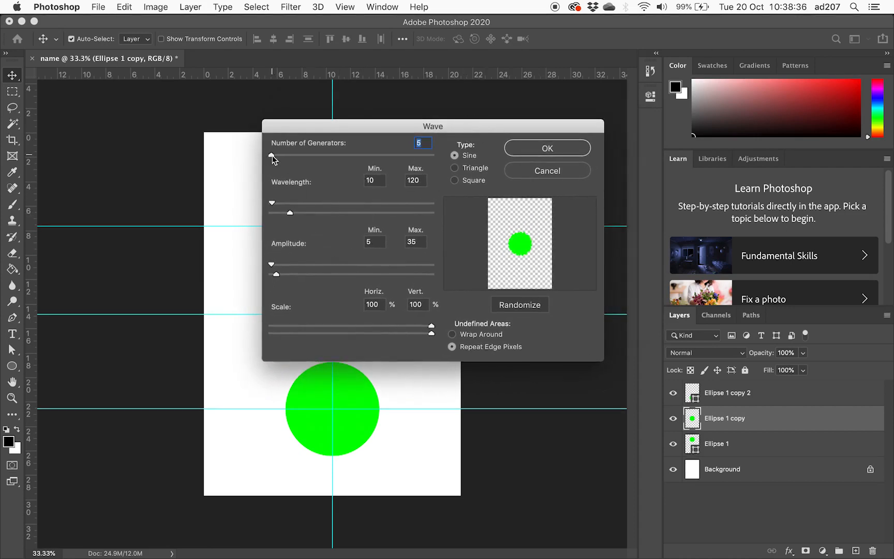
pyautogui.moveTo(271, 155); pyautogui.dragTo(286, 155)
pyautogui.moveTo(290, 213); pyautogui.dragTo(301, 213)
pyautogui.moveTo(277, 275)
pyautogui.mouseDown()
pyautogui.moveTo(290, 277)
pyautogui.moveTo(283, 282)
pyautogui.mouseUp()
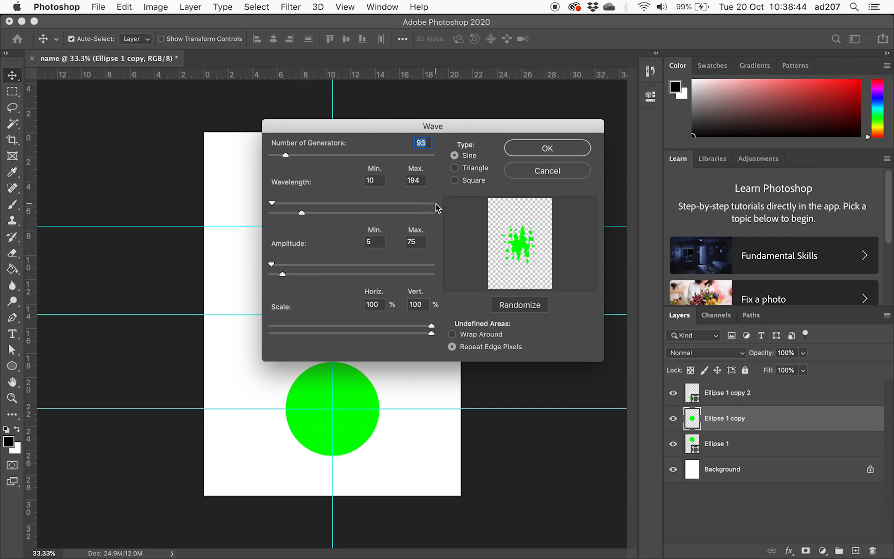
pyautogui.moveTo(400, 131); pyautogui.dragTo(585, 108)
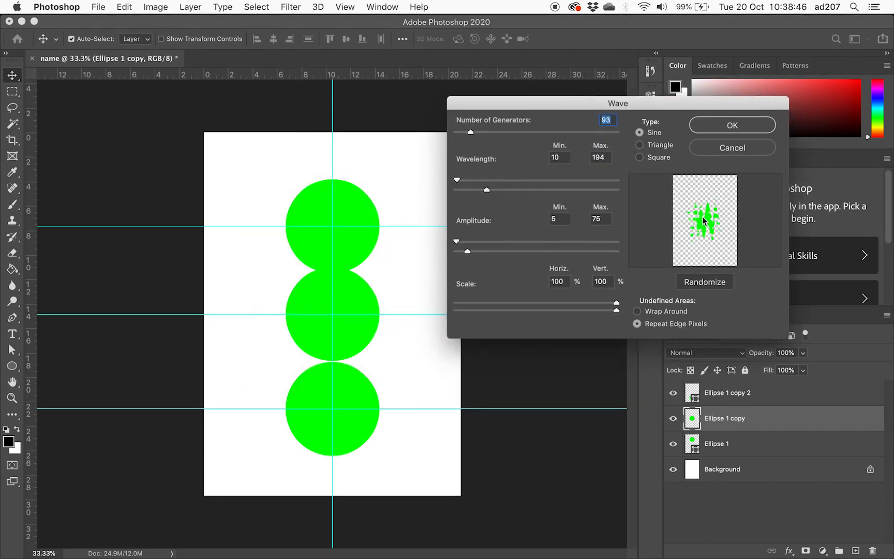
pyautogui.moveTo(473, 134); pyautogui.dragTo(463, 134)
pyautogui.click(732, 125)
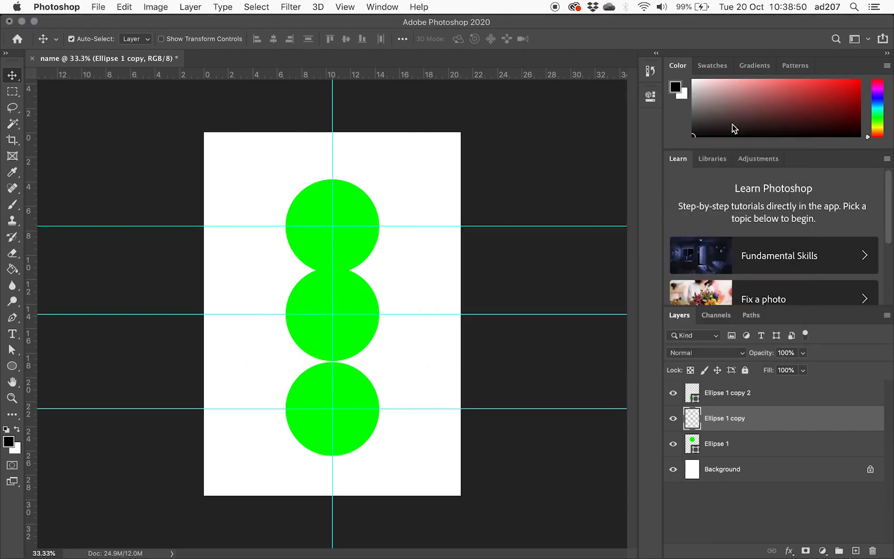